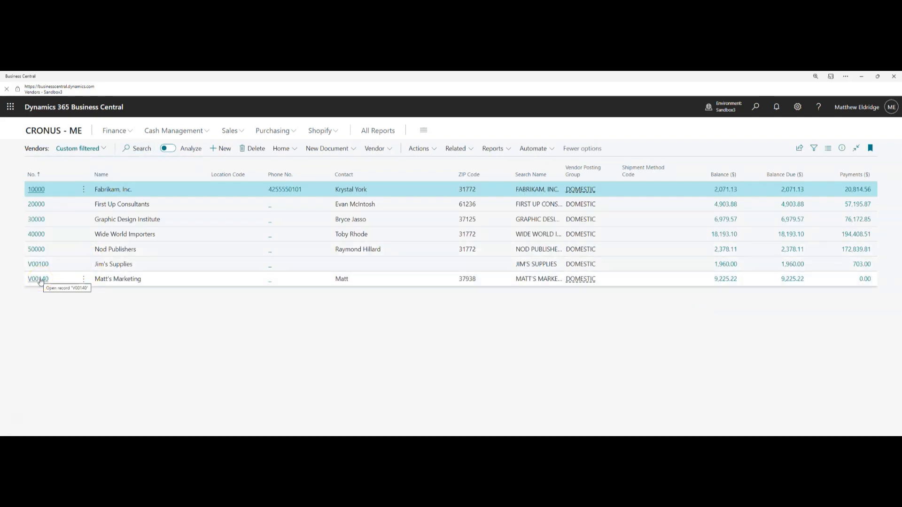
Create a purchase credit memo for the vendor Matt's Marketing with vendor credit memo number CM1234
left_click(40, 279)
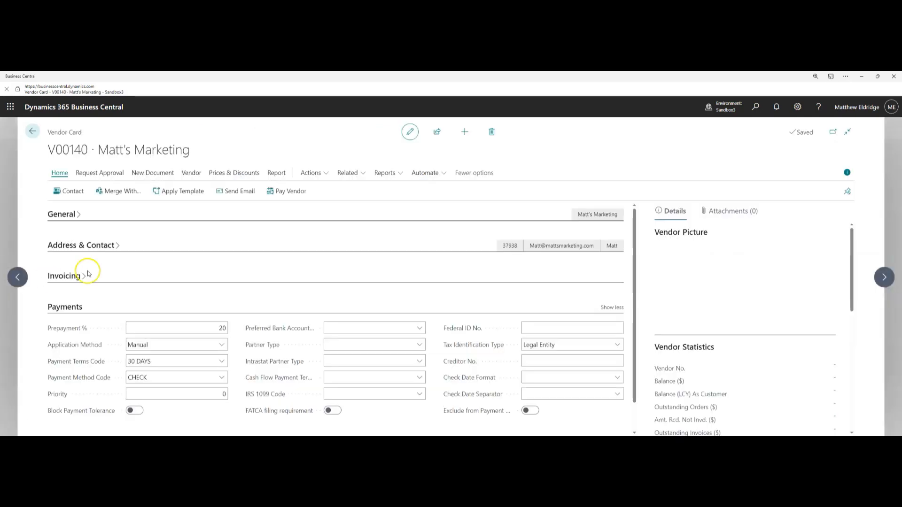
left_click(149, 173)
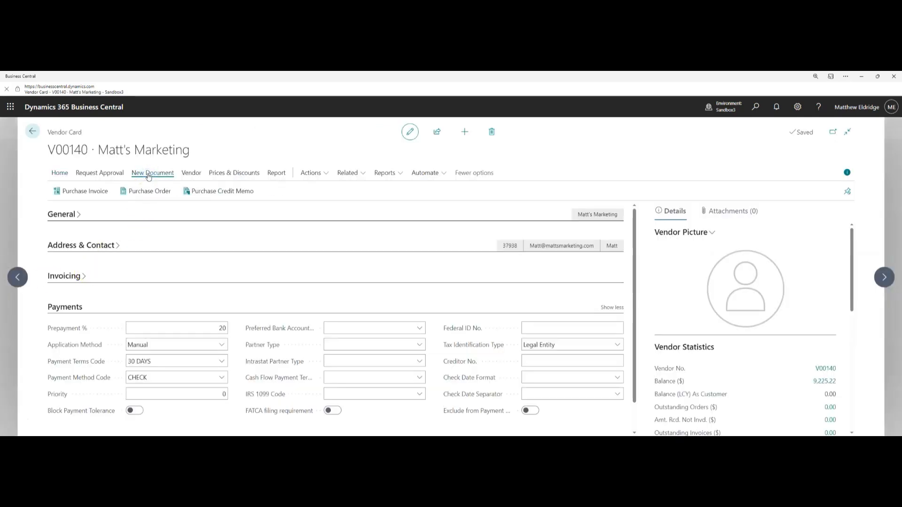
left_click(219, 192)
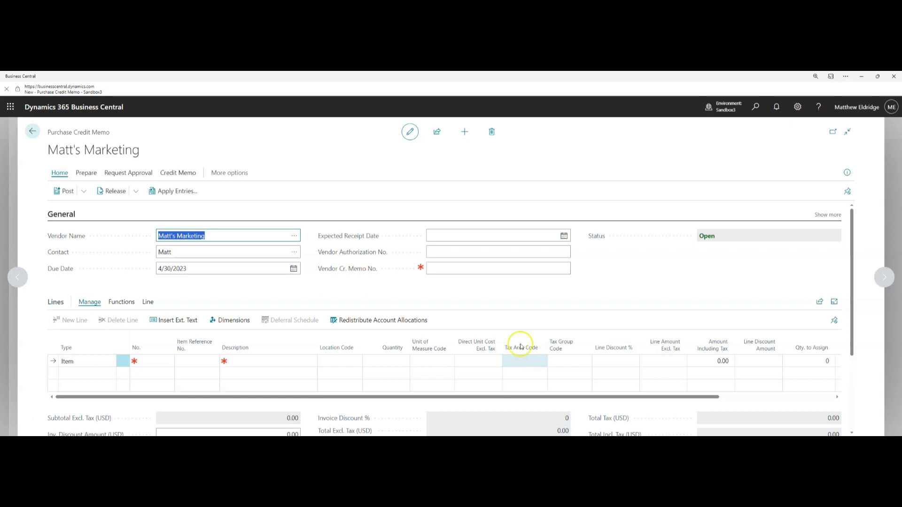
left_click(455, 268)
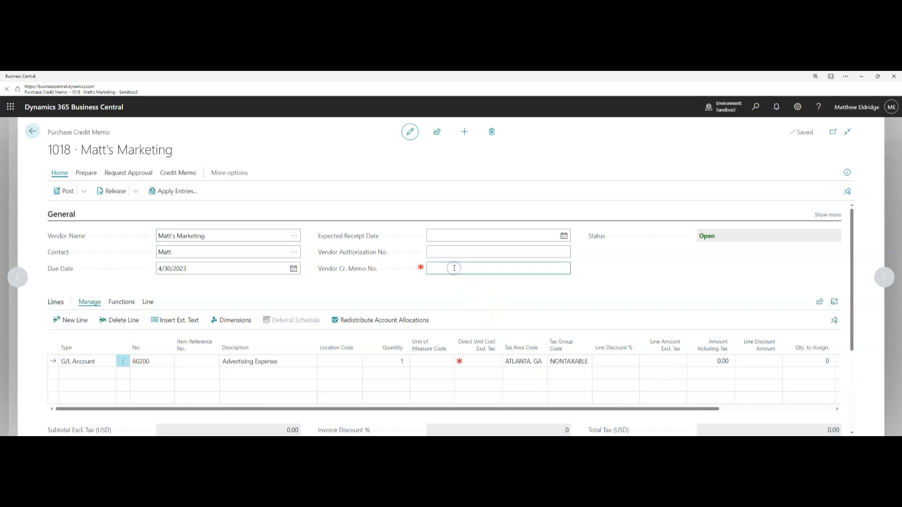
type("CM1234")
Set the direct unit cost excluding tax of the Advertising Expense line to 60
left_click(110, 366)
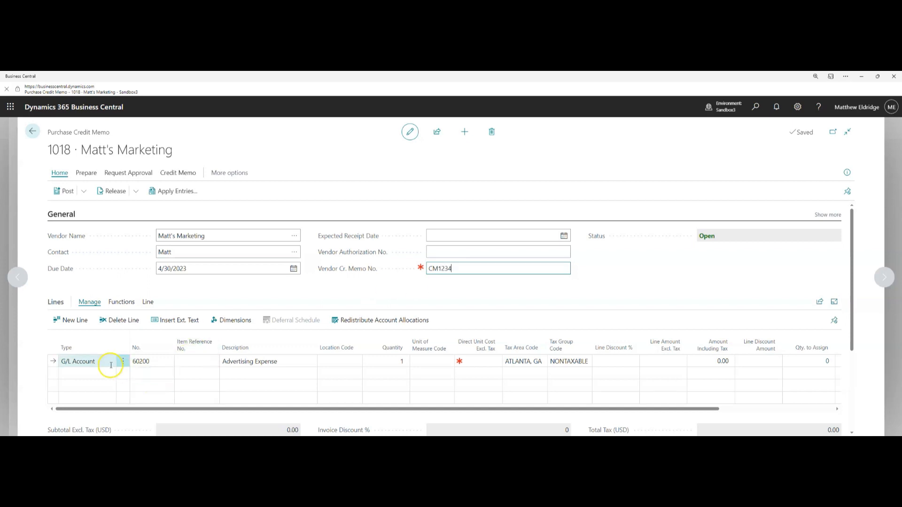
left_click(141, 362)
left_click(226, 361)
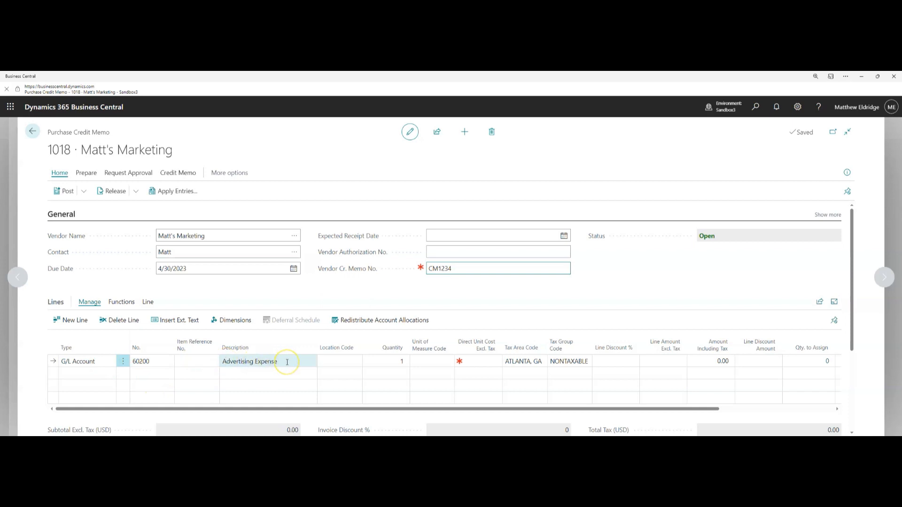
left_click(477, 361)
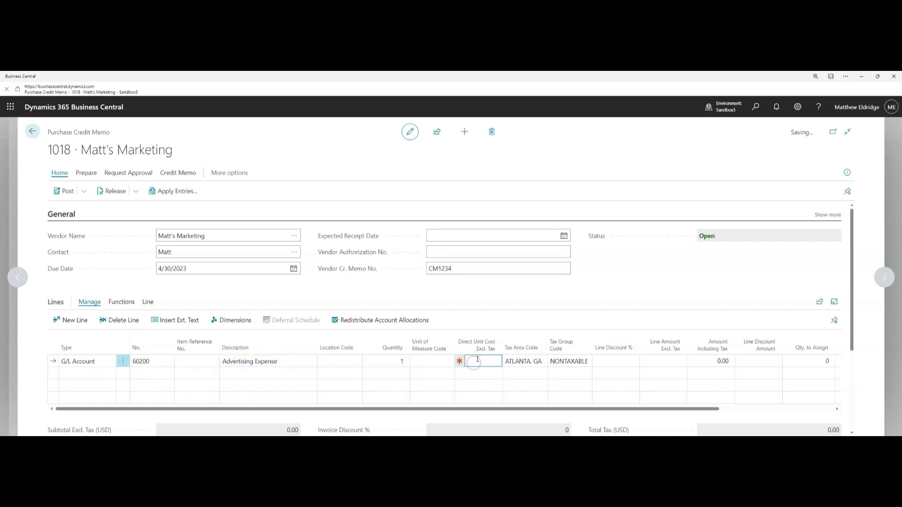
type("60")
key("Tab")
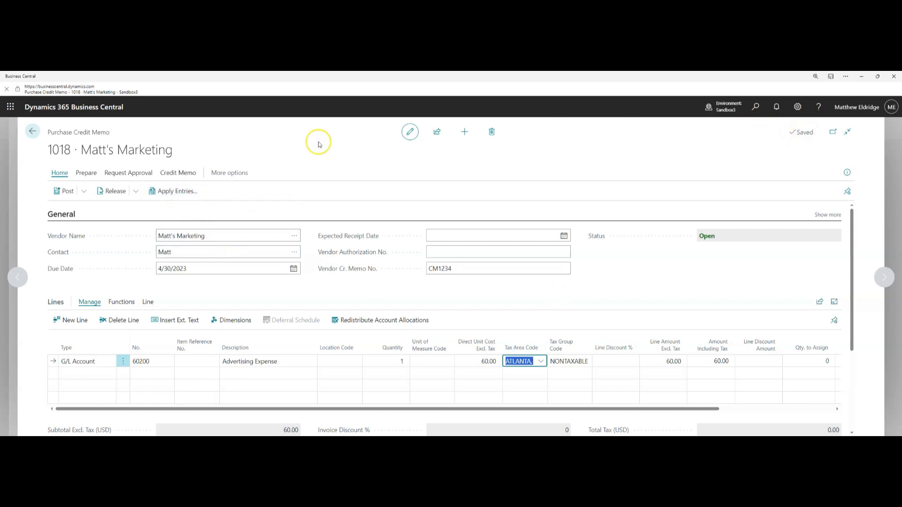
Apply the credit memo to the vendor's posted invoice 108221 by setting its applies-to ID, and accept the application
left_click(175, 197)
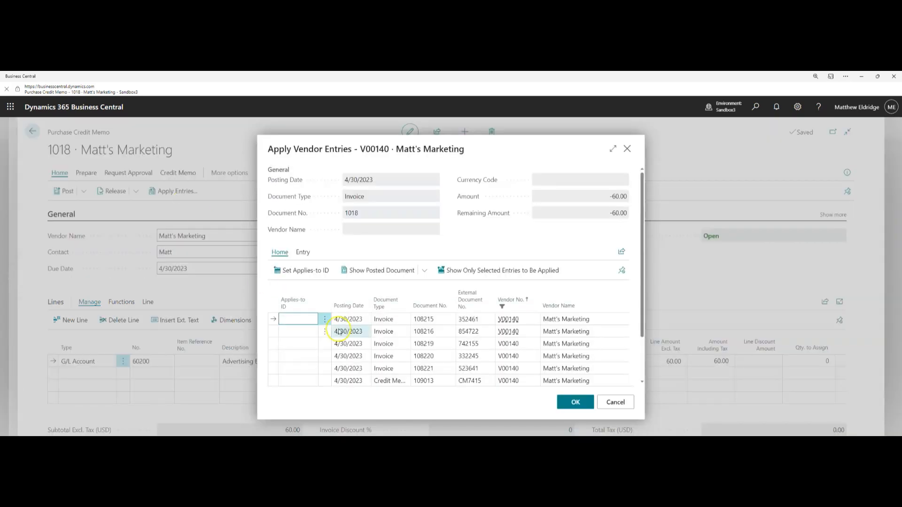
left_click(338, 357)
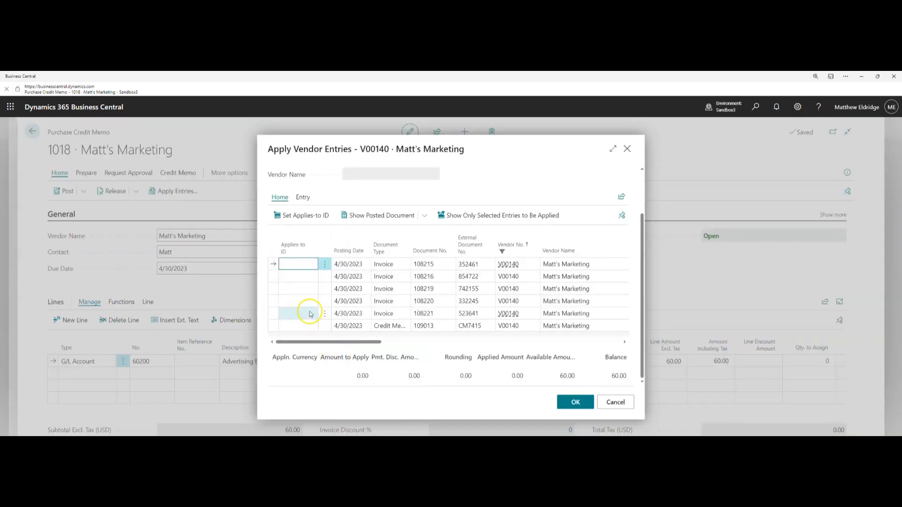
left_click(302, 314)
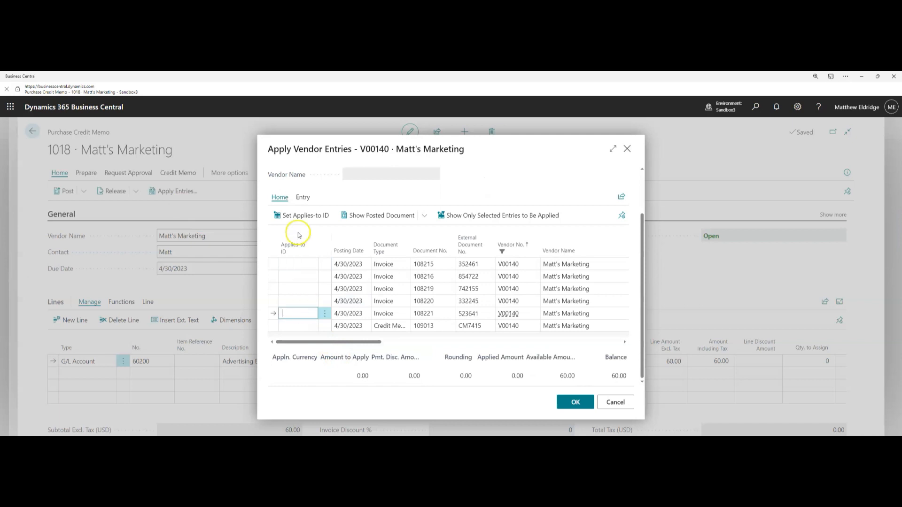
left_click(296, 216)
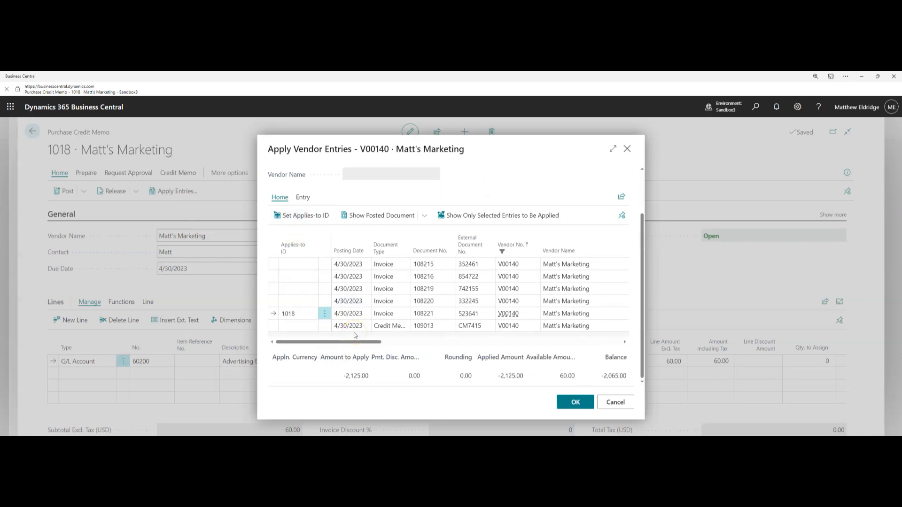
left_click(577, 403)
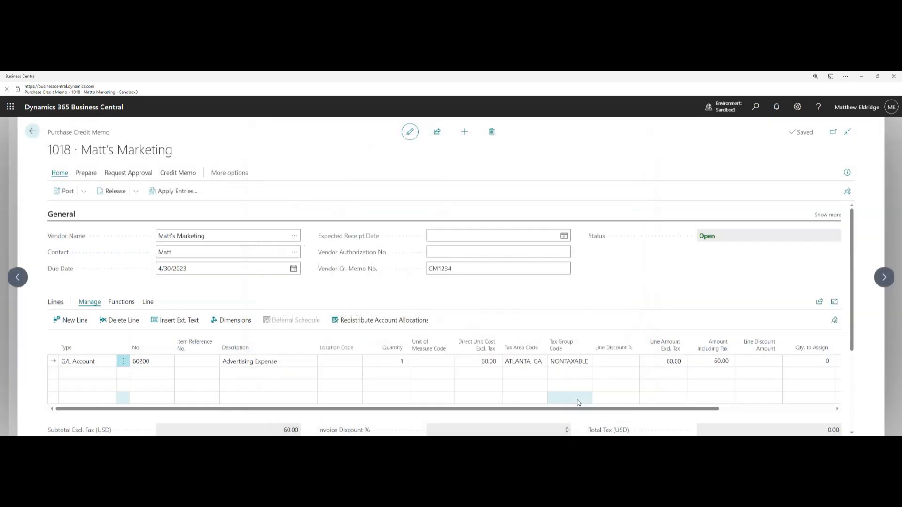
Preview the credit memo's posting, examine its G/L entries, and return to the credit memo
left_click(84, 191)
left_click(79, 224)
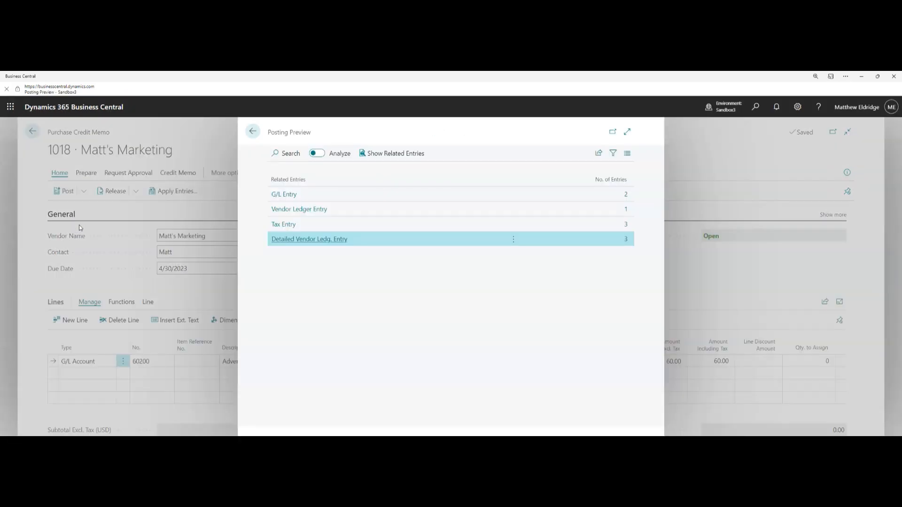
left_click(284, 194)
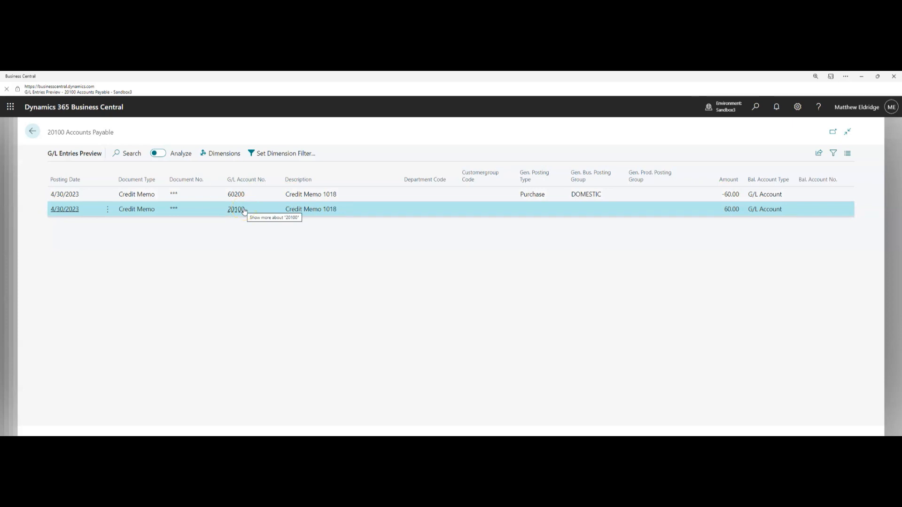
left_click(32, 131)
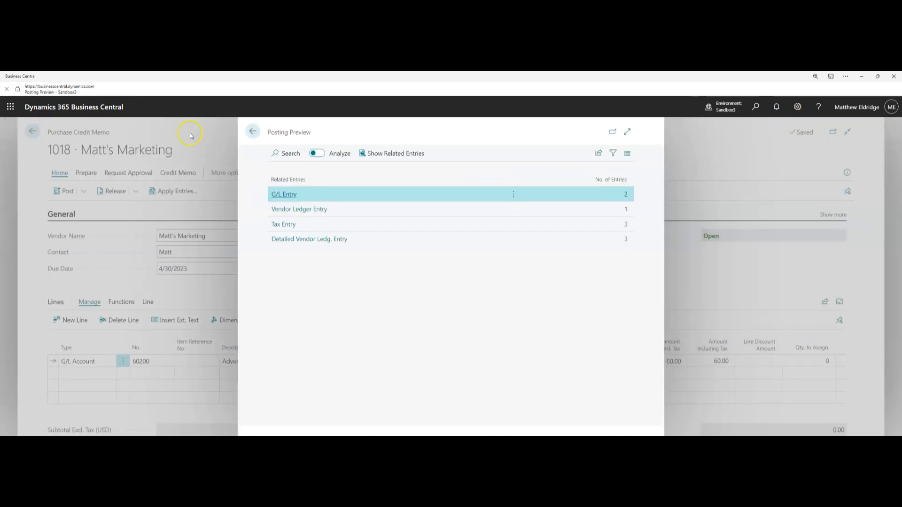
left_click(253, 131)
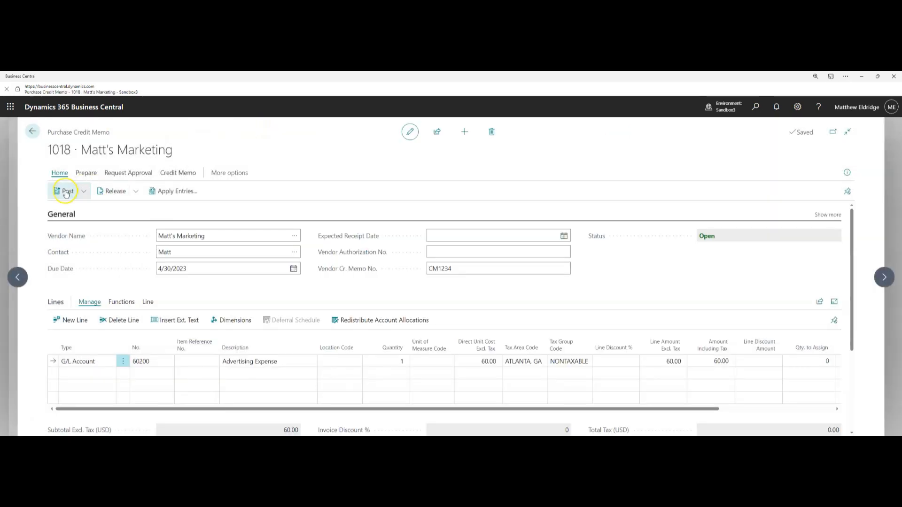
Post the purchase credit memo without opening the posted document
left_click(66, 193)
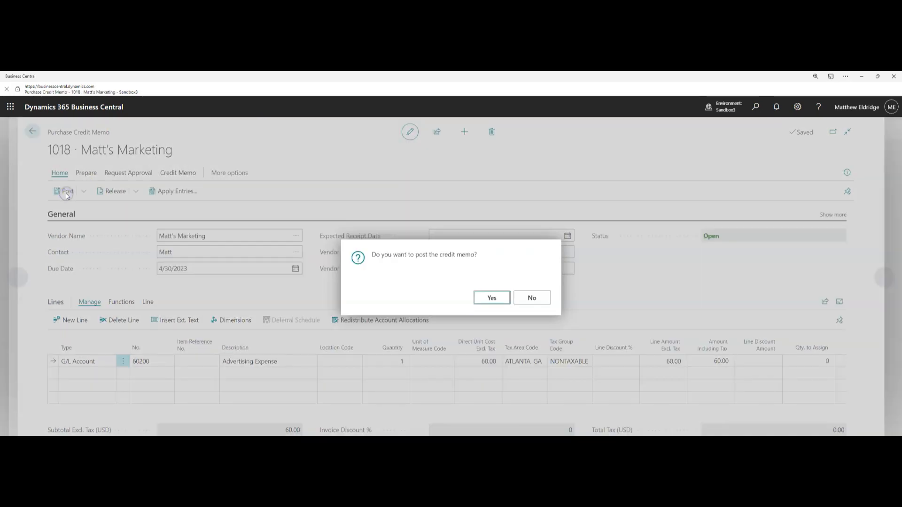
left_click(497, 300)
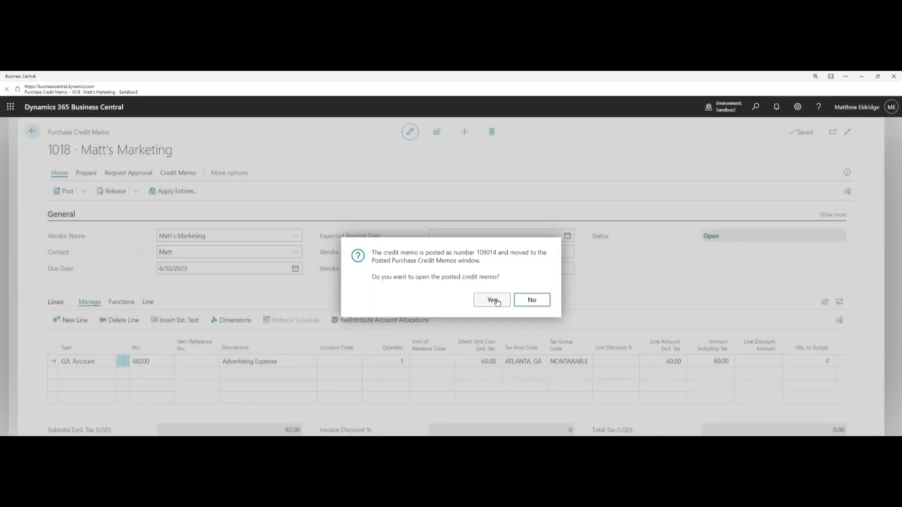
left_click(519, 300)
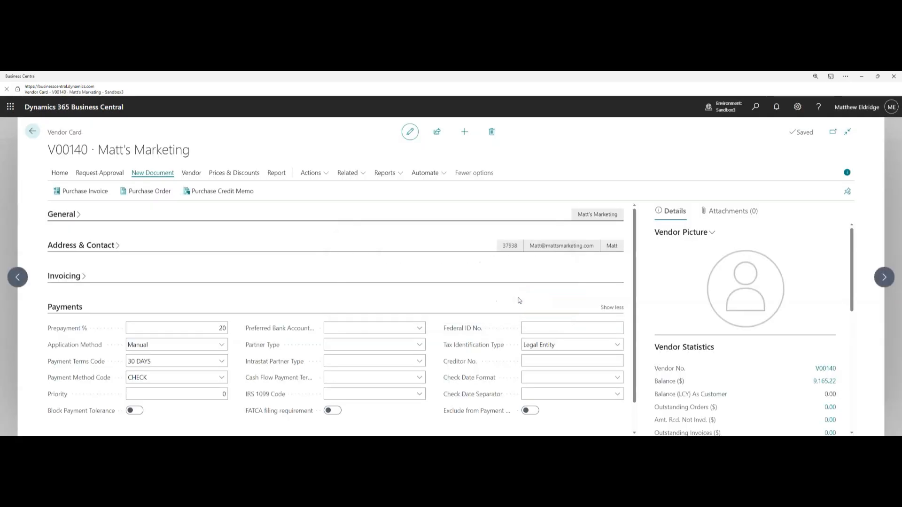
Create another purchase credit memo for Matt's Marketing and copy posted invoice 108215 into it, including the header
left_click(213, 193)
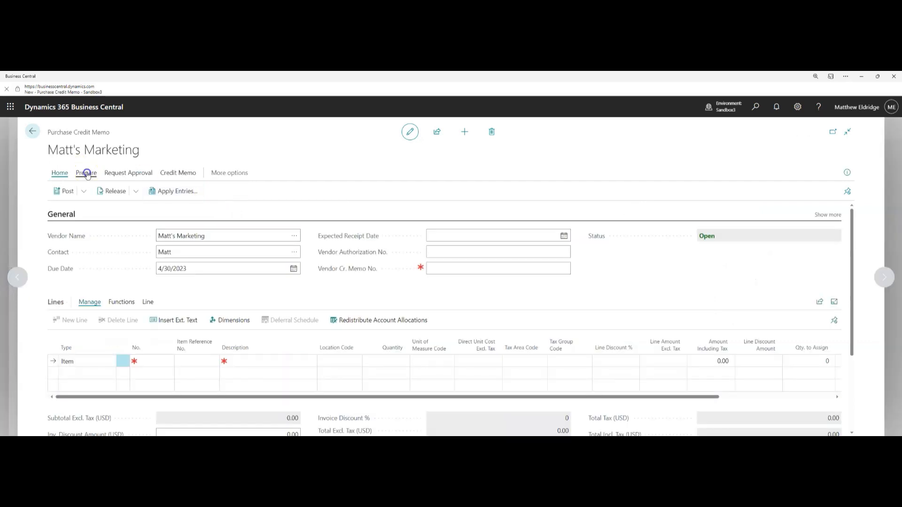
left_click(87, 174)
left_click(87, 191)
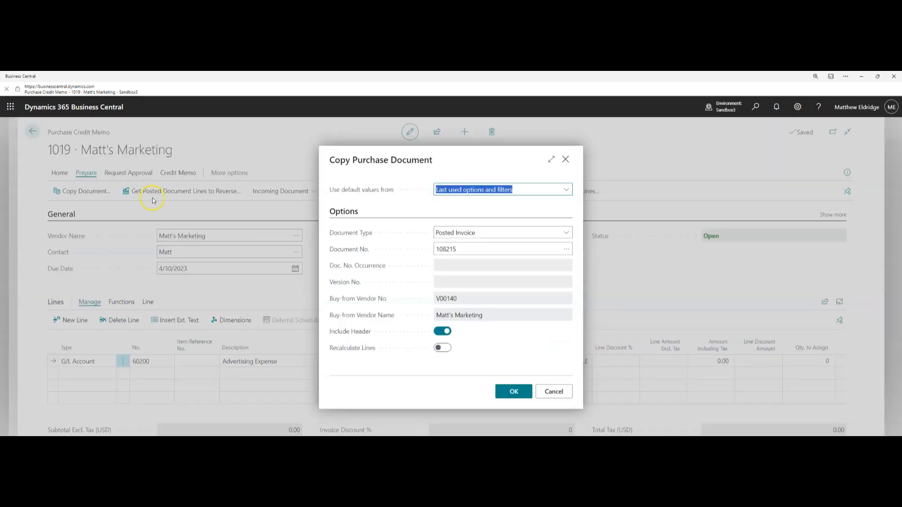
left_click(569, 250)
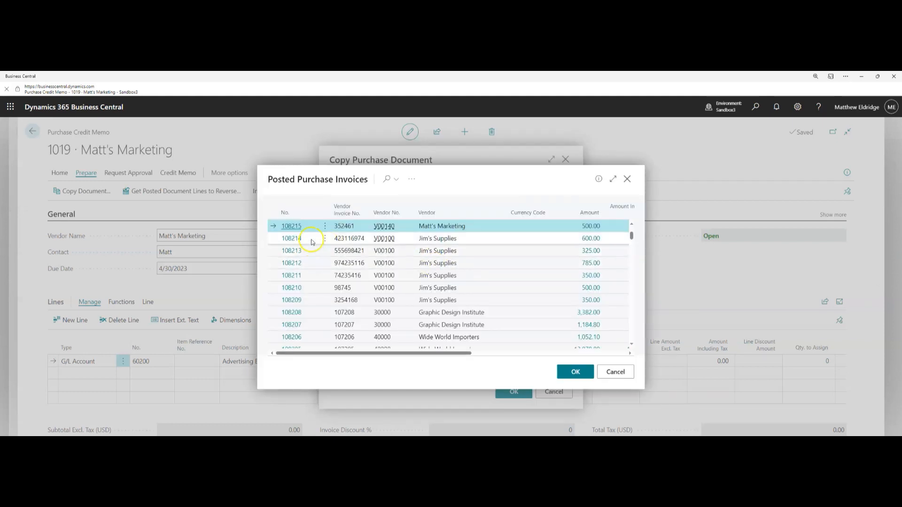
left_click(290, 228)
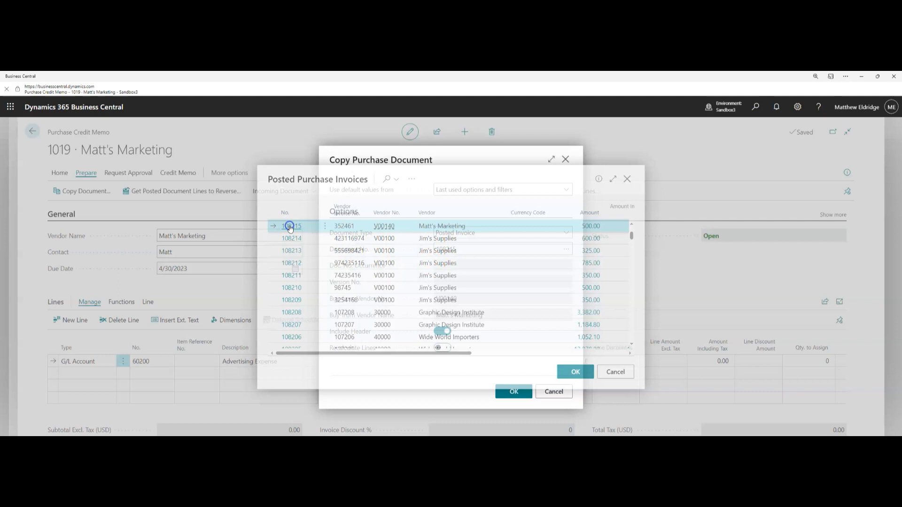
left_click(515, 391)
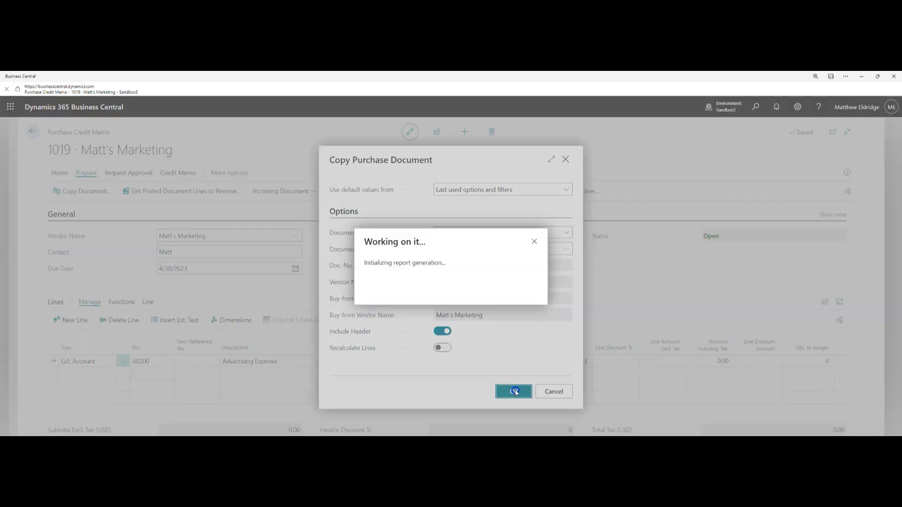
left_click(492, 299)
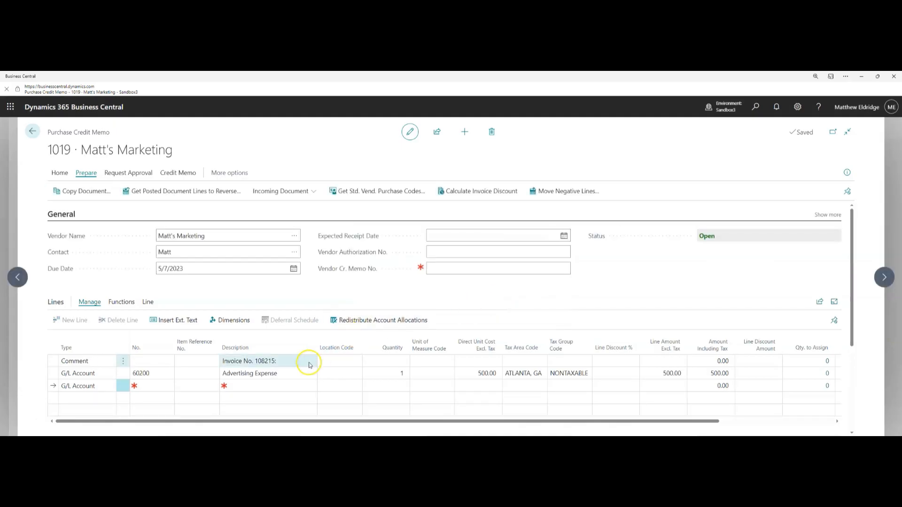
Set the direct unit cost excluding tax of the copied Advertising Expense line to 125
left_click(250, 374)
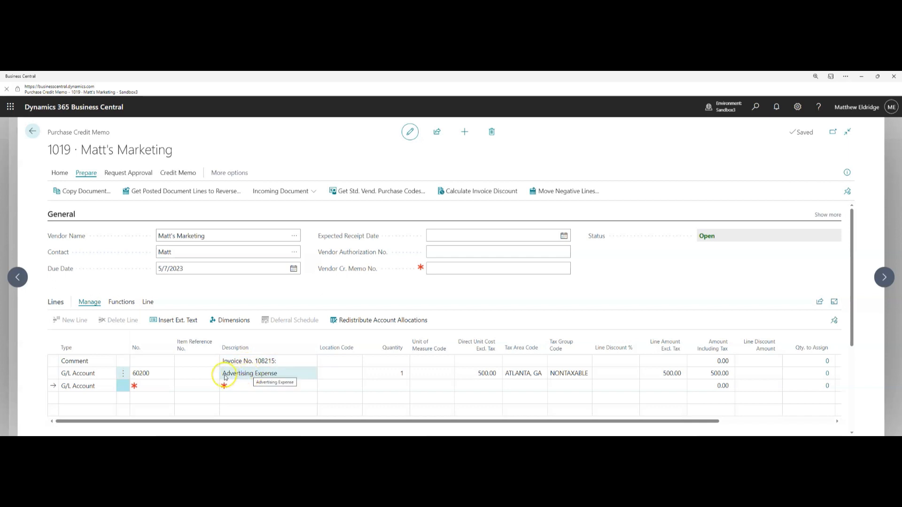
left_click(487, 375)
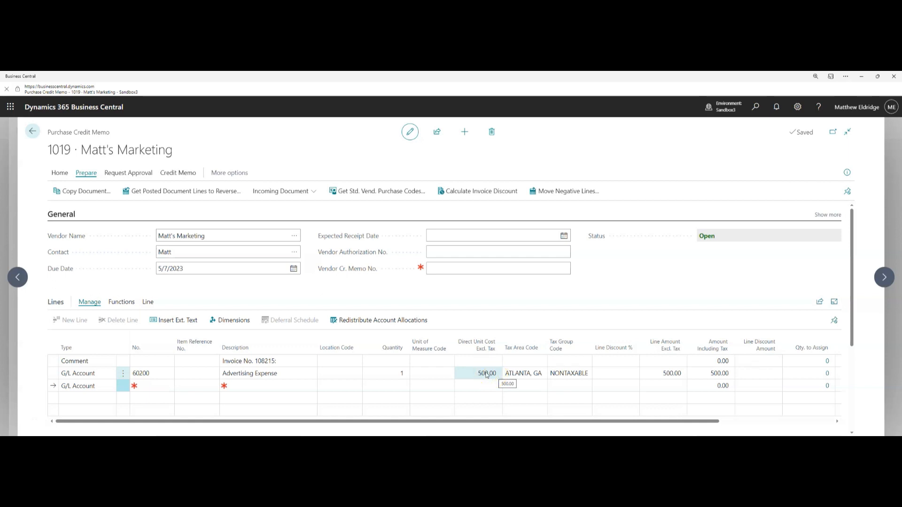
left_click(486, 374)
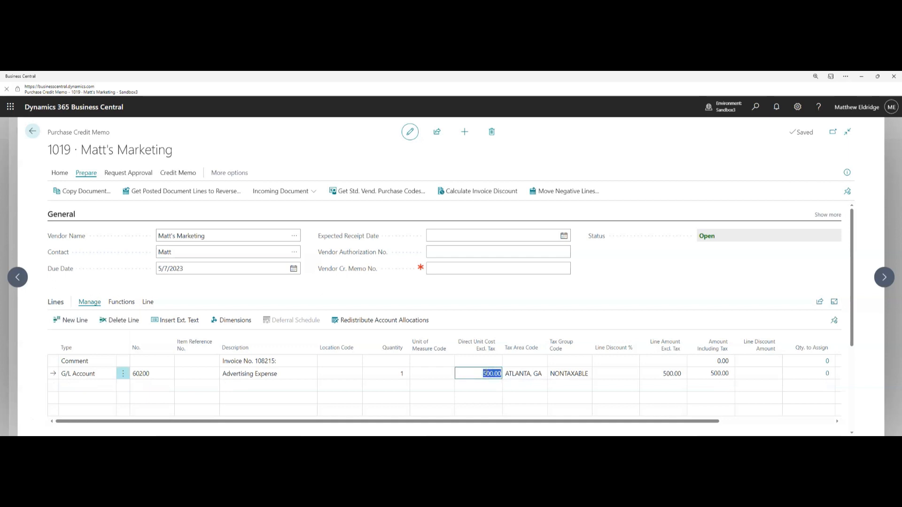
type("125")
Enter CM5214 as the vendor credit memo number of the new credit memo
left_click(442, 269)
type("CM5214")
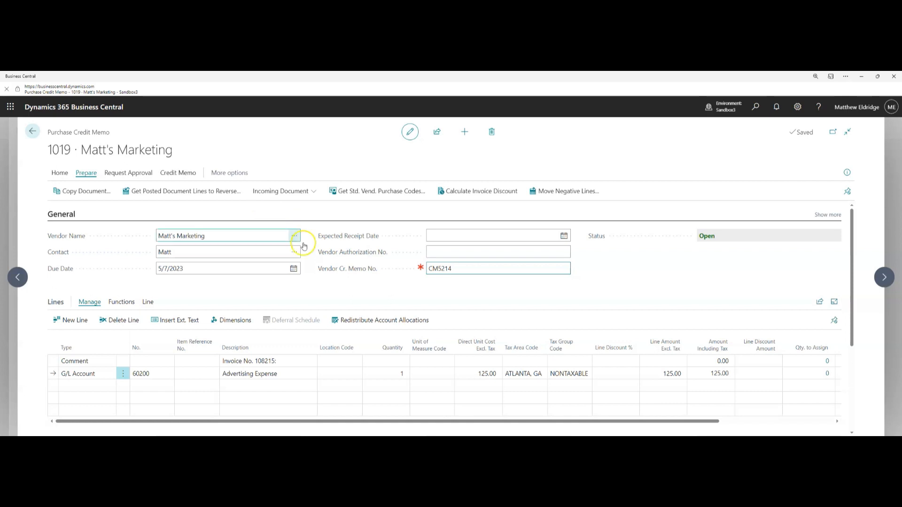
left_click(484, 362)
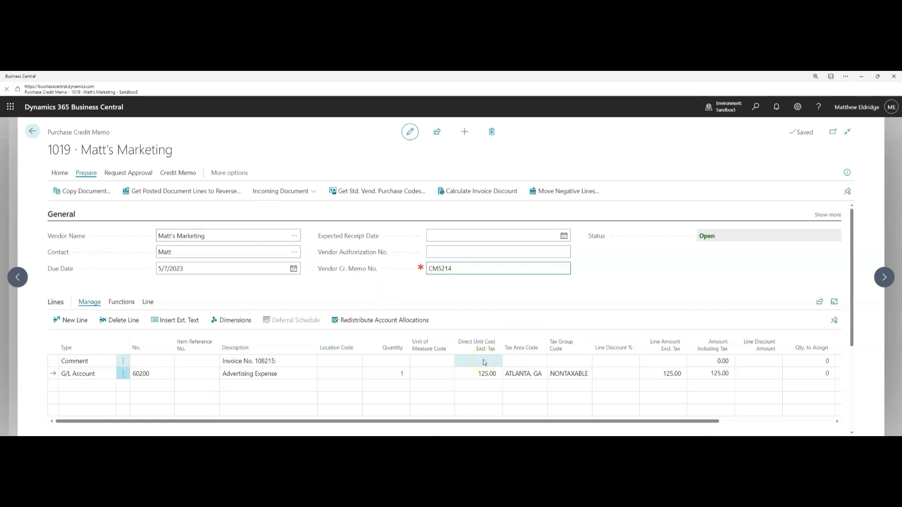
left_click(263, 362)
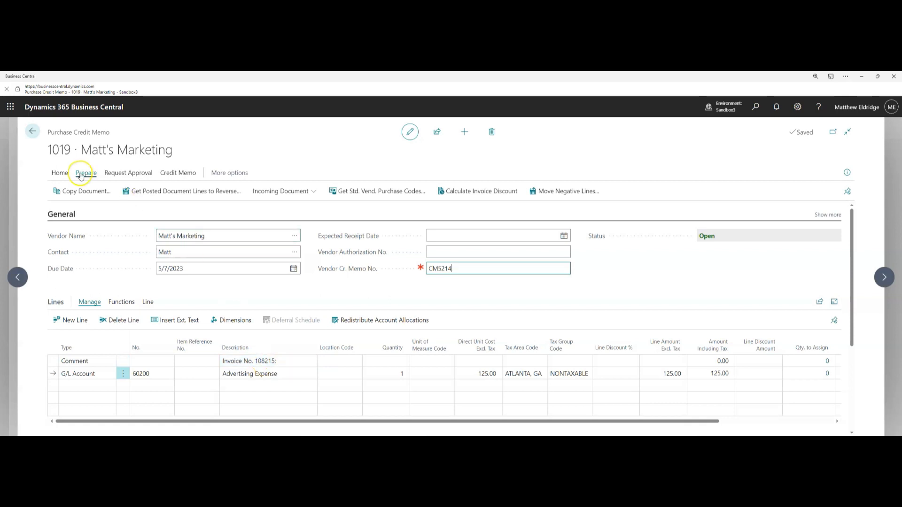
Try to post the second purchase credit memo
left_click(60, 173)
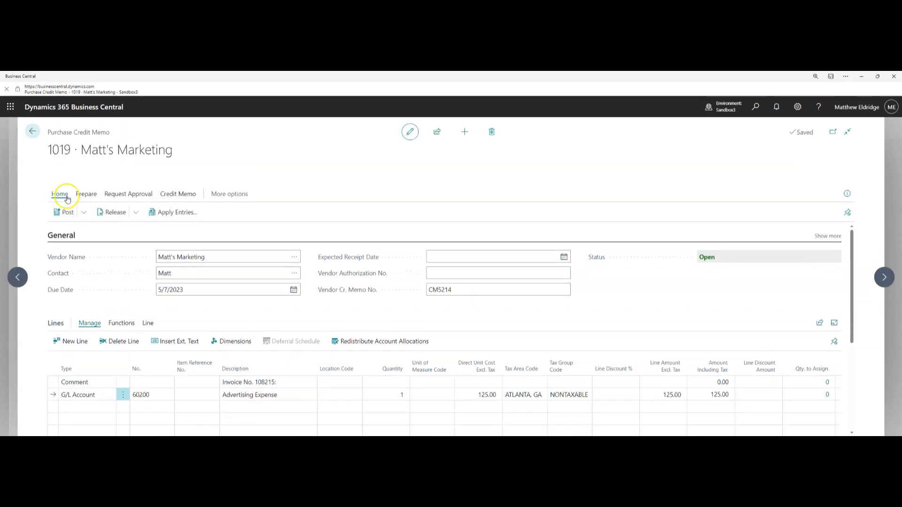
left_click(67, 207)
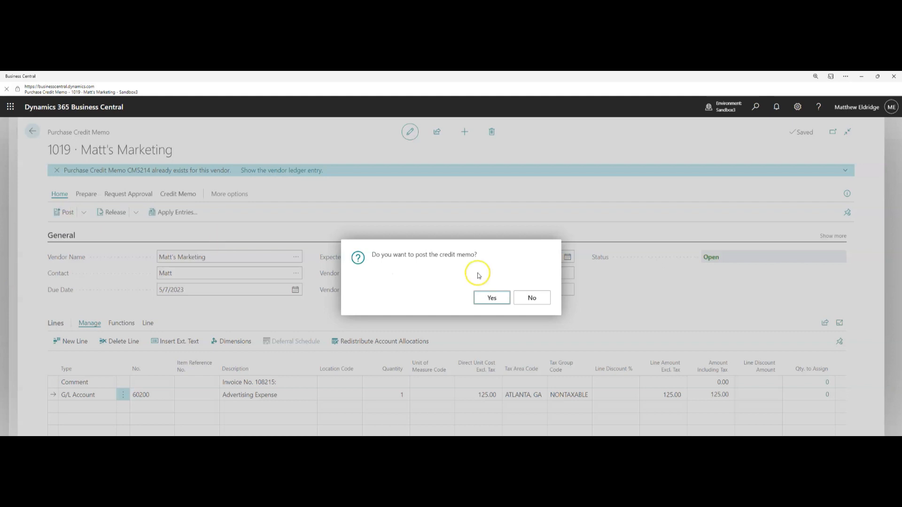
left_click(497, 302)
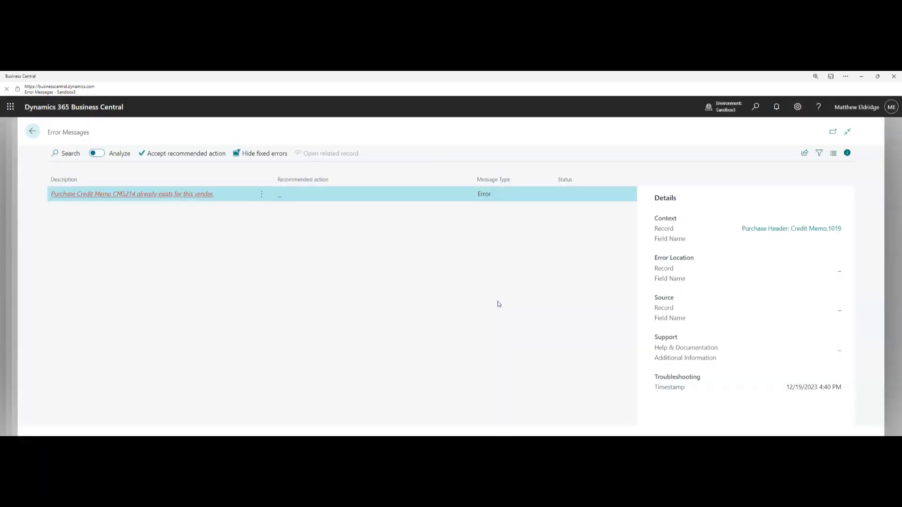
Dismiss the posting error and change the vendor credit memo number of the Matt's Marketing credit memo to CM5124
left_click(169, 194)
left_click(530, 306)
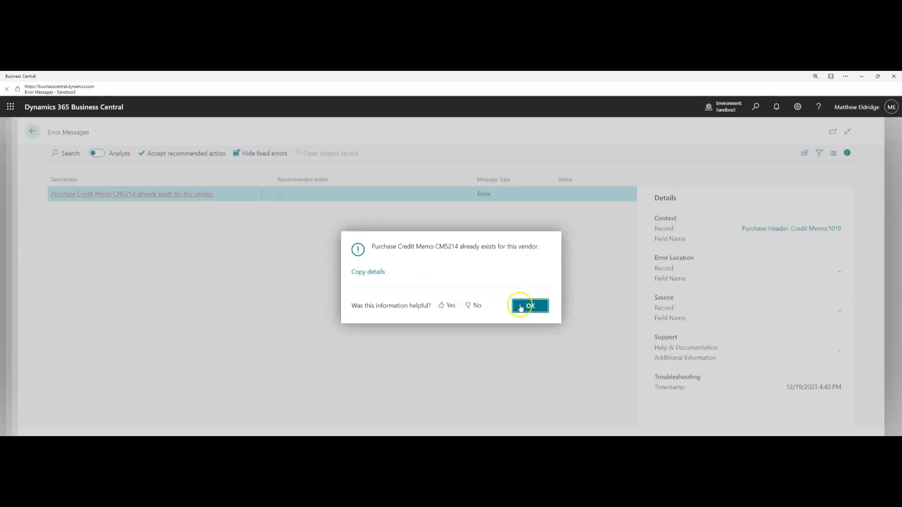
left_click(33, 131)
left_click(467, 291)
left_click(466, 290)
key("BackSpace")
key("BackSpace")
key("BackSpace")
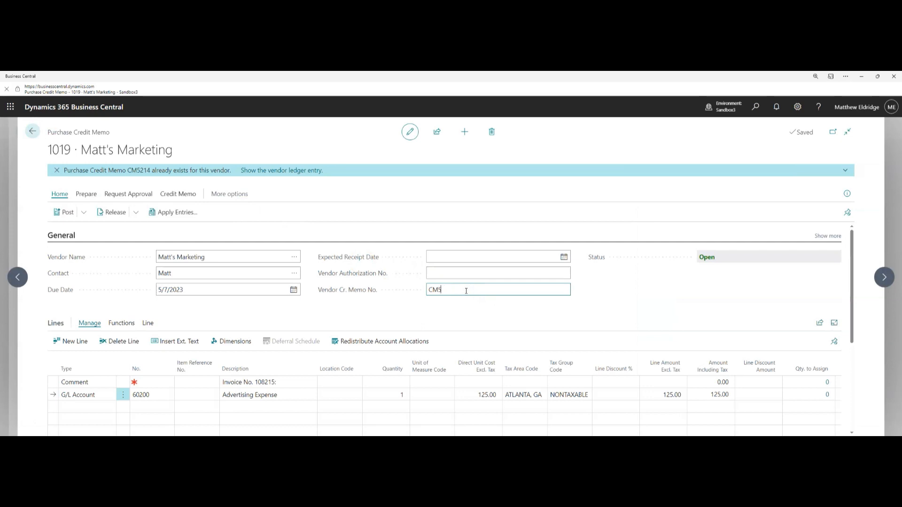
type("124")
Post the purchase credit memo and decline opening the posted document
left_click(69, 209)
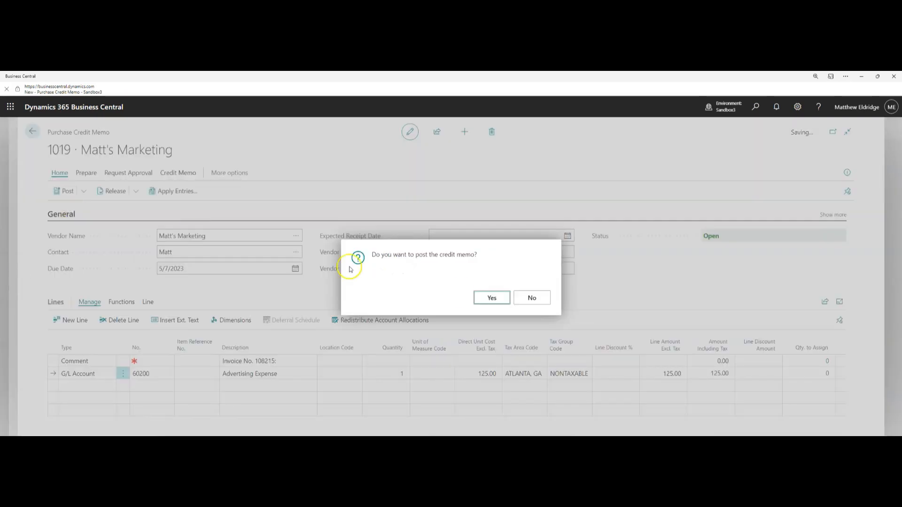
left_click(488, 299)
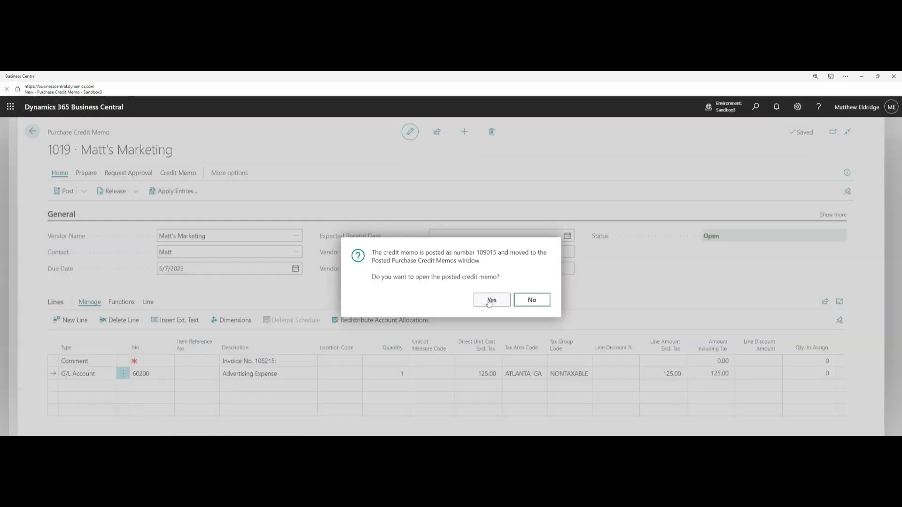
left_click(521, 301)
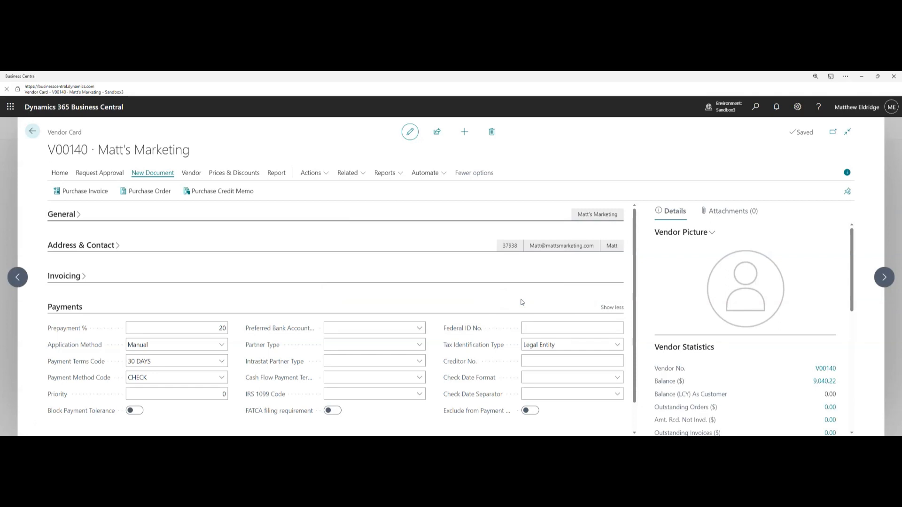
Search for the vendor ledger and open the Vendor Ledger Entries list from the archive results
left_click(755, 107)
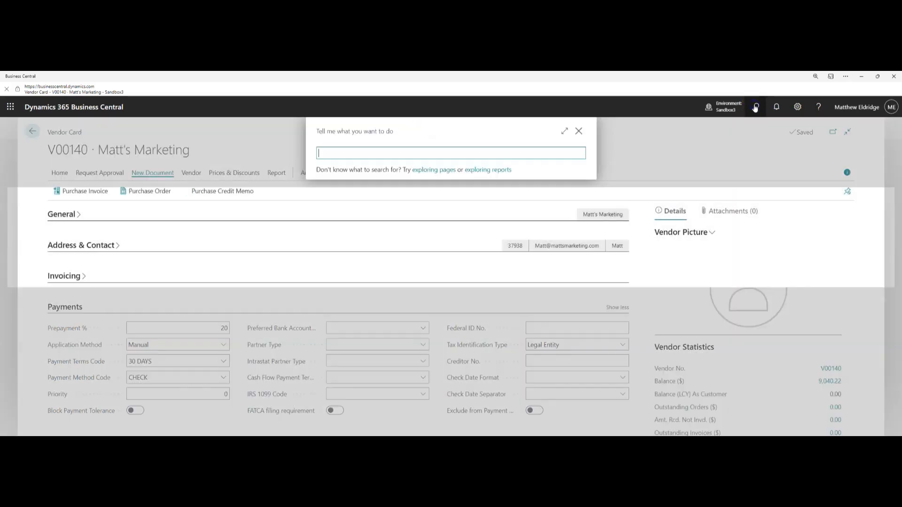
type("vendor")
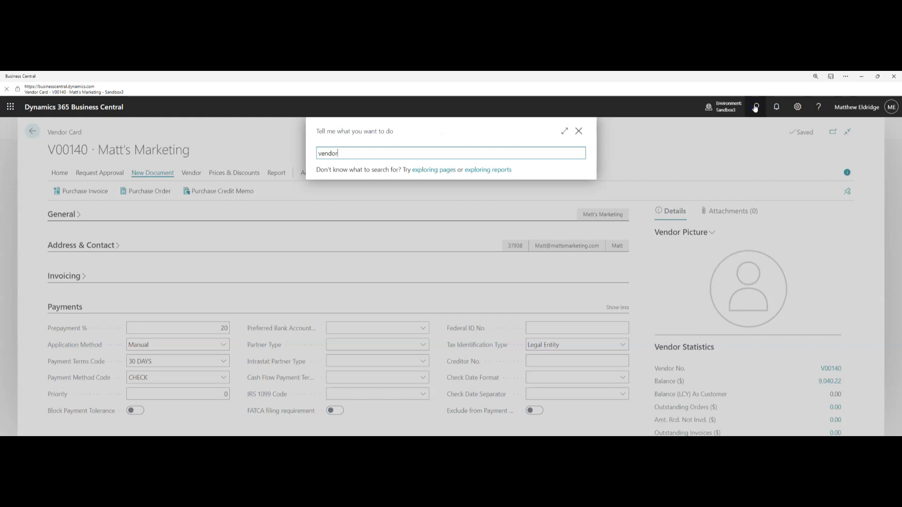
type(" ledge")
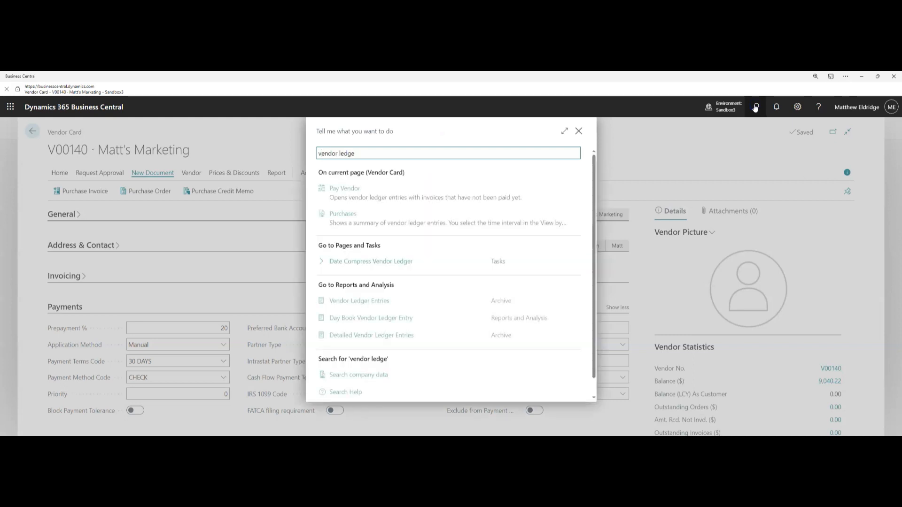
left_click(377, 300)
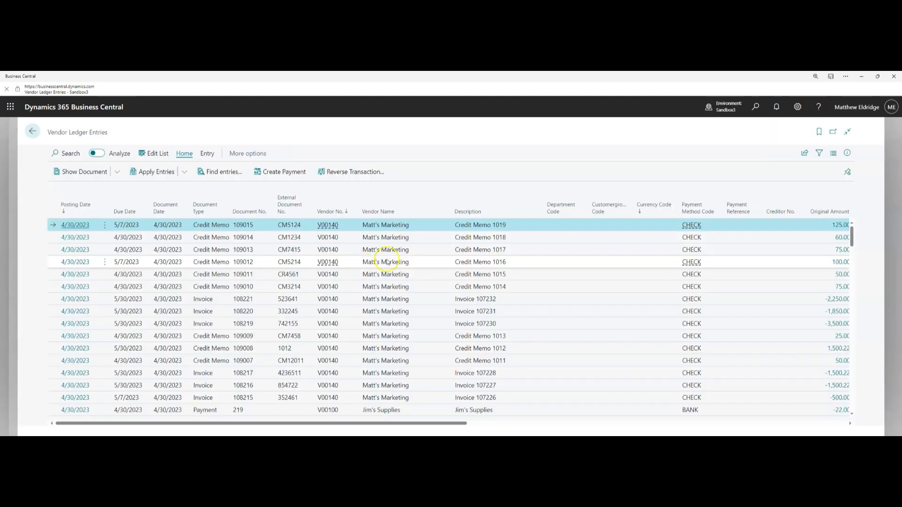
Start applying the Credit Memo 1017 entry of Matt's Marketing and set the applies-to ID on invoice 108221
left_click_drag(407, 423, 606, 416)
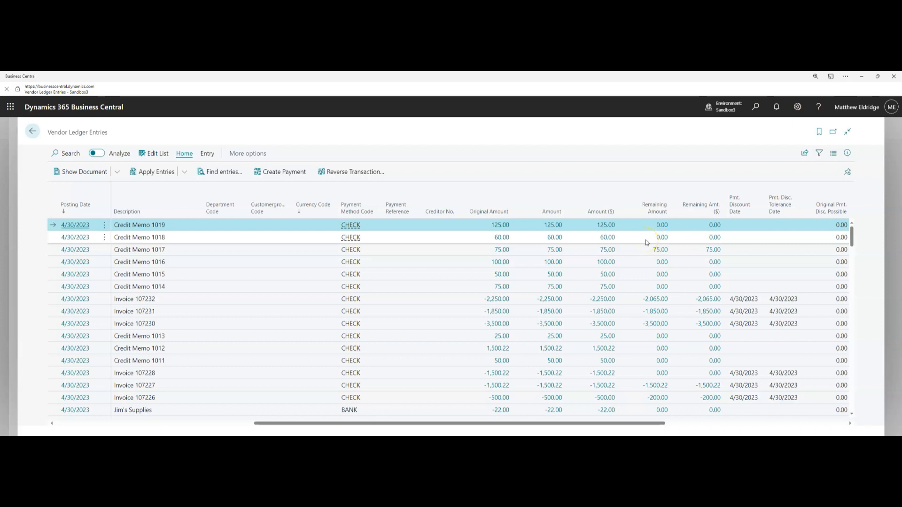
left_click(458, 226)
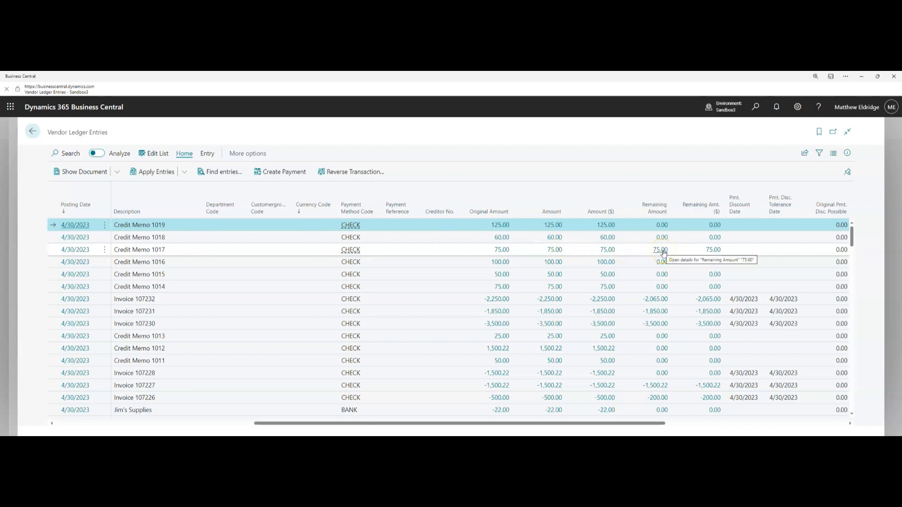
left_click(172, 249)
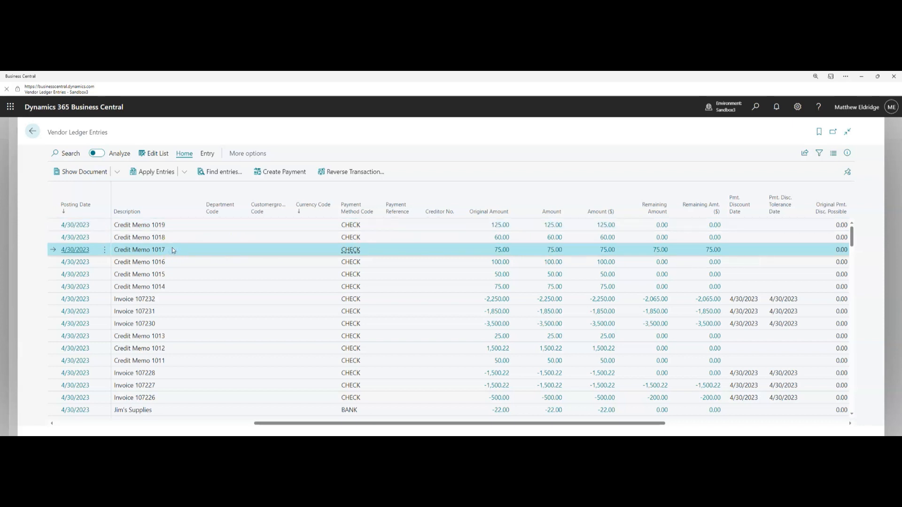
left_click(184, 174)
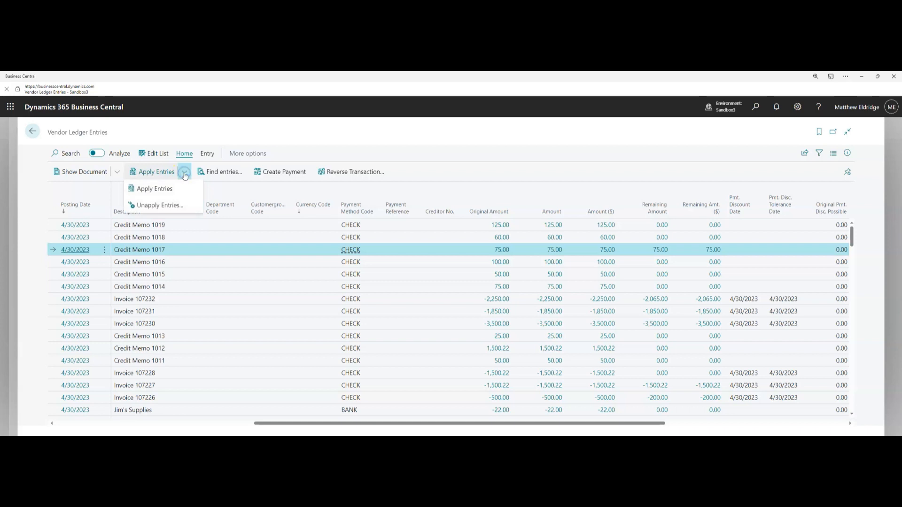
left_click(165, 187)
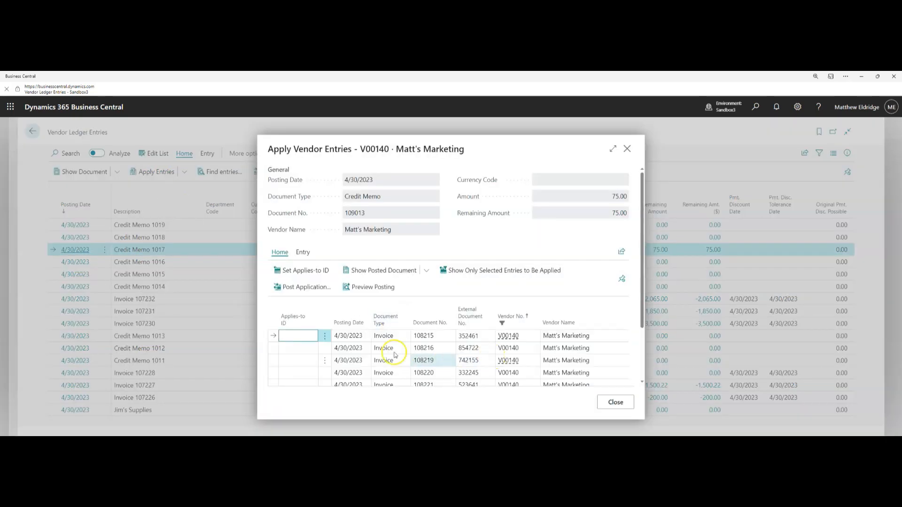
scroll(393, 356, "down", 1)
left_click(303, 352)
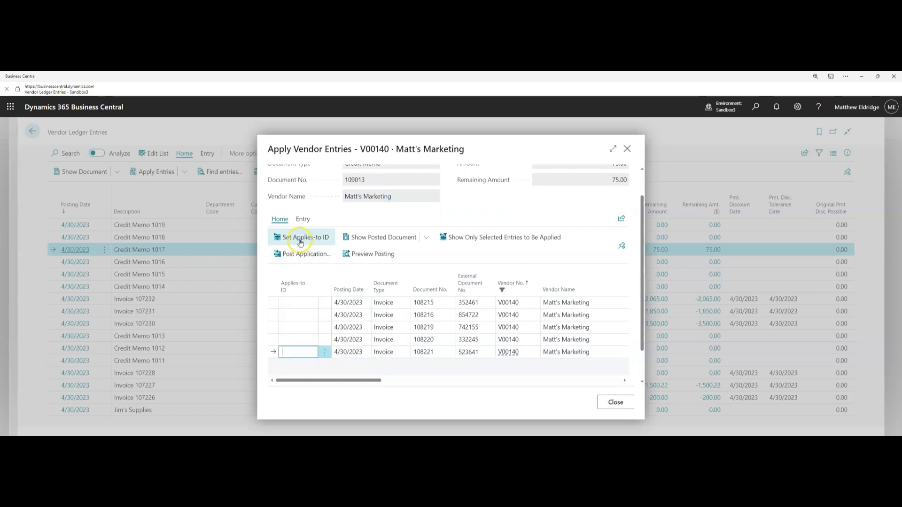
left_click(301, 239)
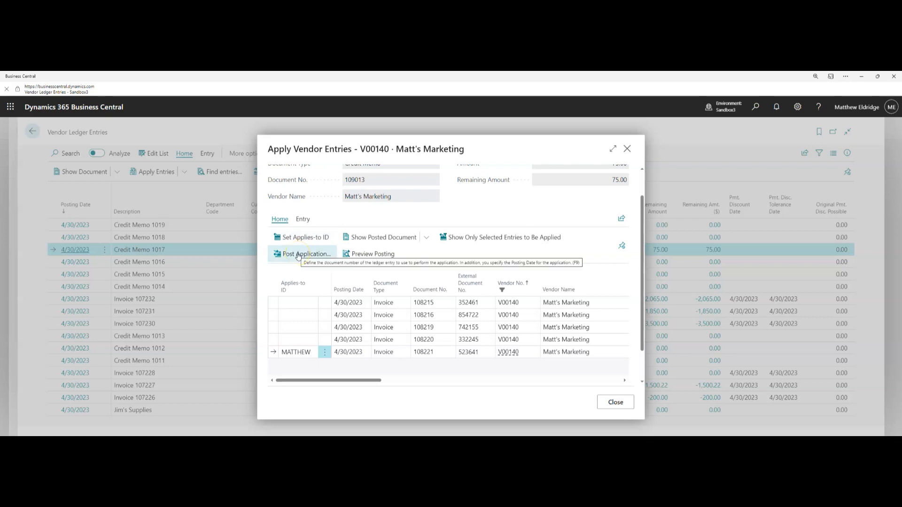
Post the application with document number 109013 and posting date 4/30/2023, and close the confirmation
left_click(299, 255)
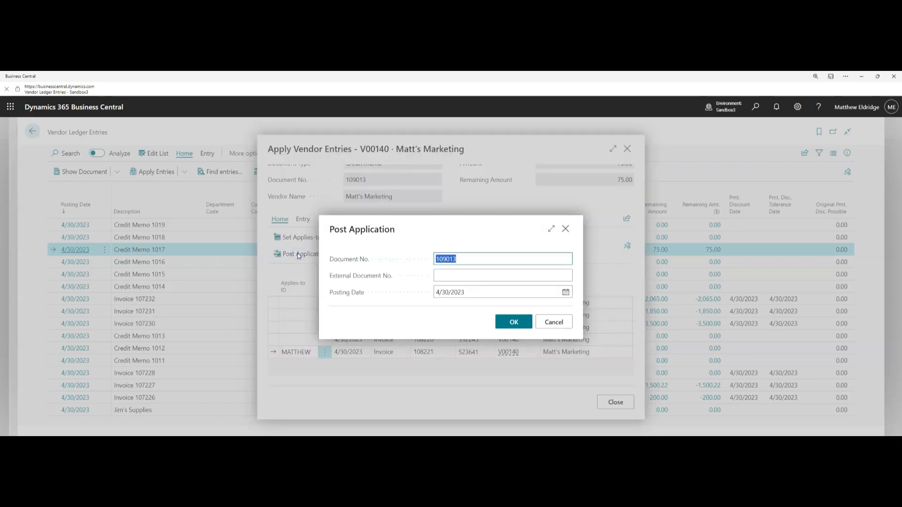
left_click(511, 321)
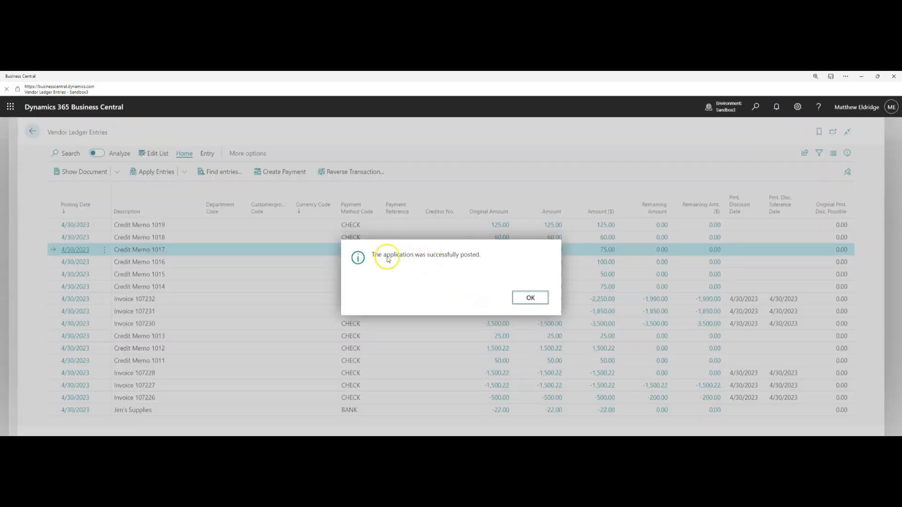
left_click(530, 298)
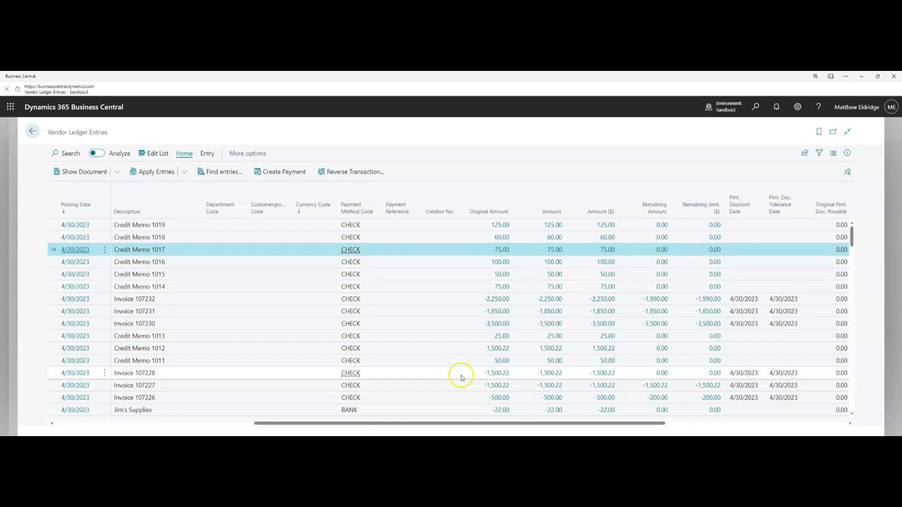
Examine which vendor entries credit memo 109015 is applied to, then return to the vendor ledger entries
left_click_drag(458, 424, 244, 428)
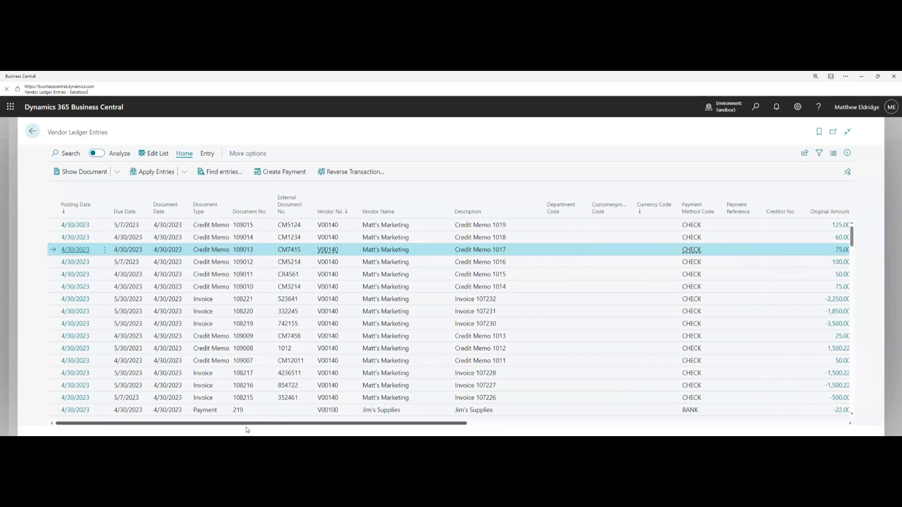
left_click(265, 229)
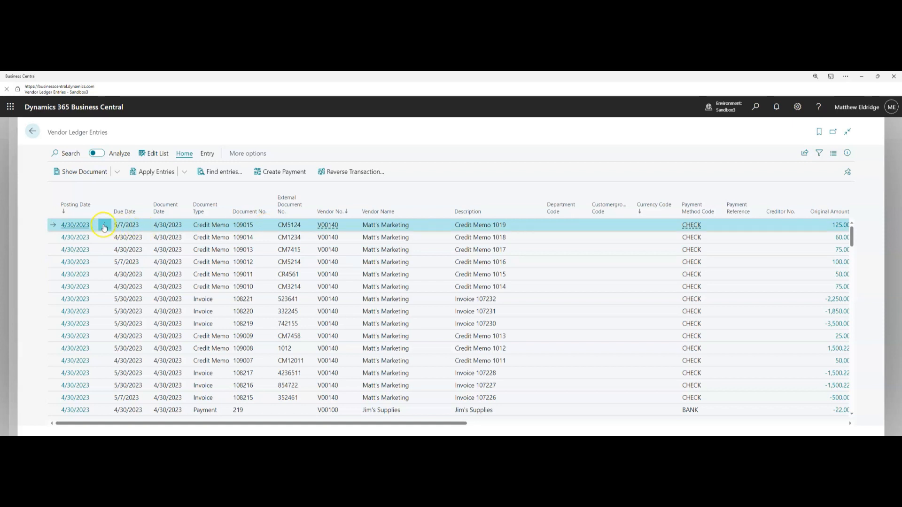
left_click(265, 226)
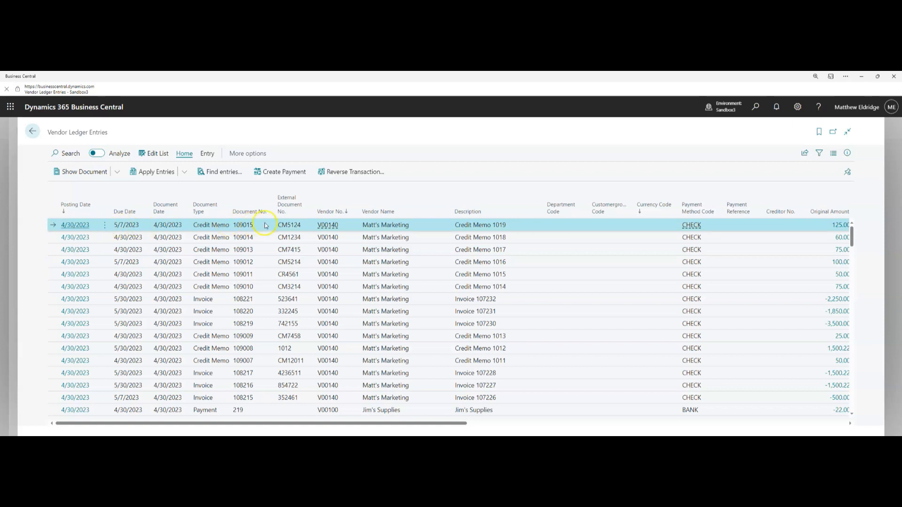
left_click(104, 225)
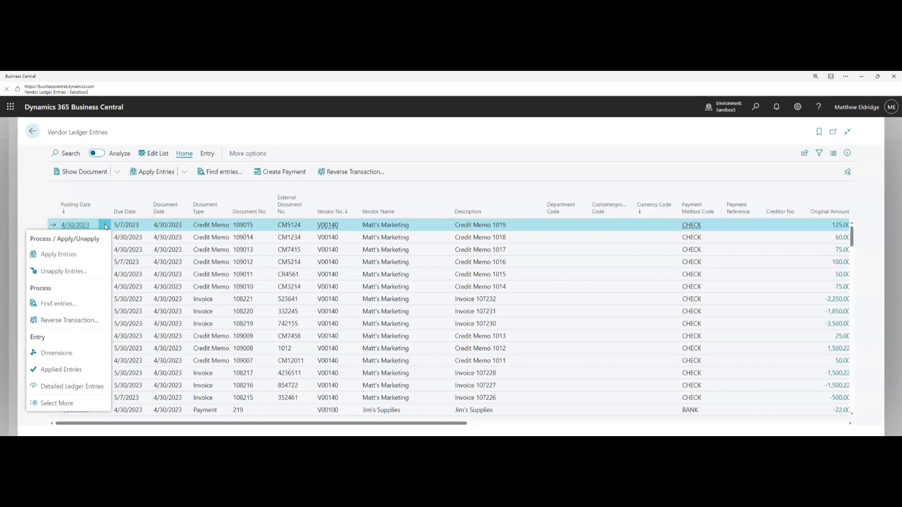
left_click(57, 369)
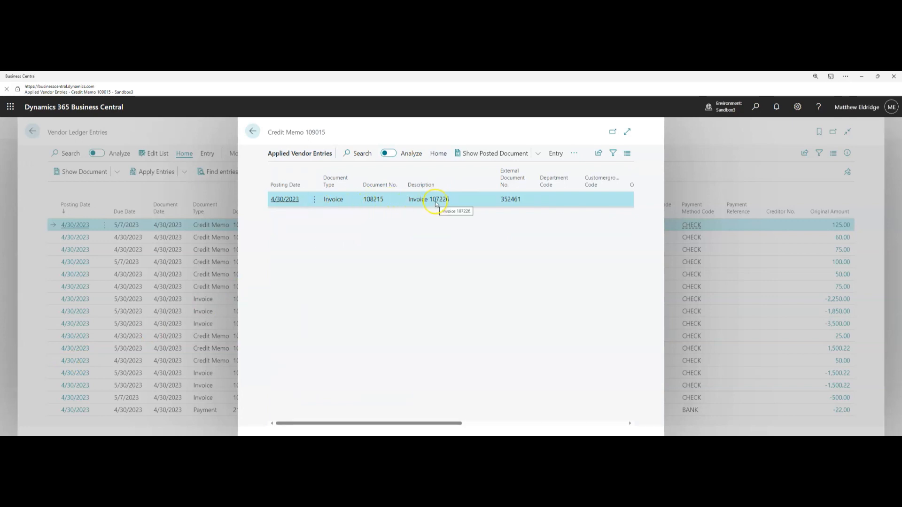
left_click(396, 200)
left_click(393, 202)
left_click(252, 132)
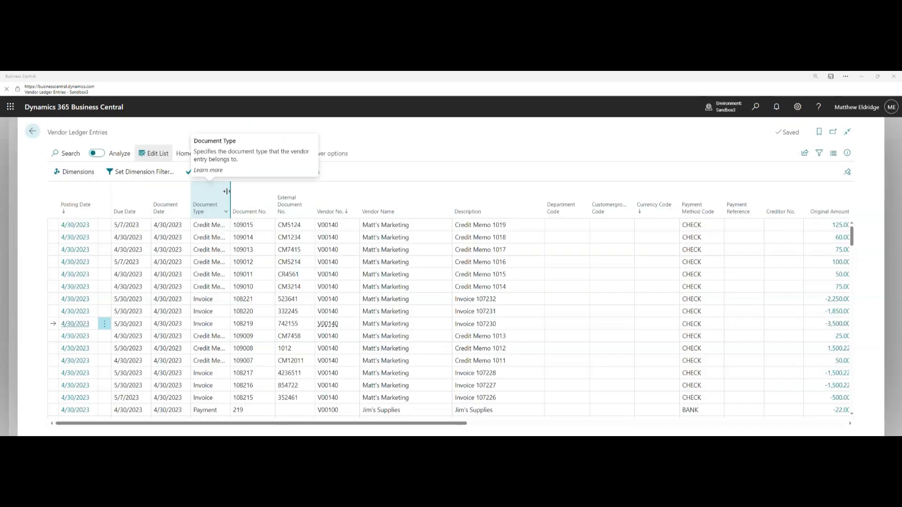
Open posted purchase invoice 108219 and correct it, agreeing to cancel it and create a new version of the invoice
left_click(83, 326)
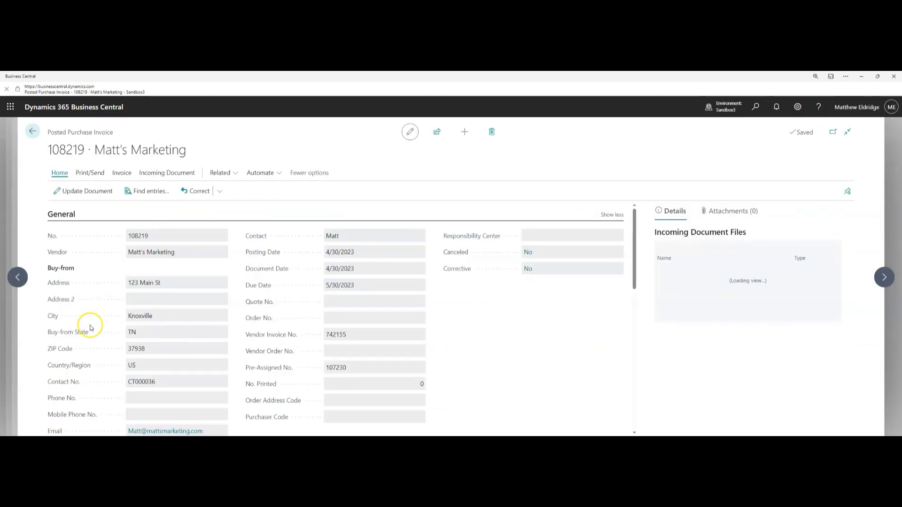
scroll(95, 322, "down", 4)
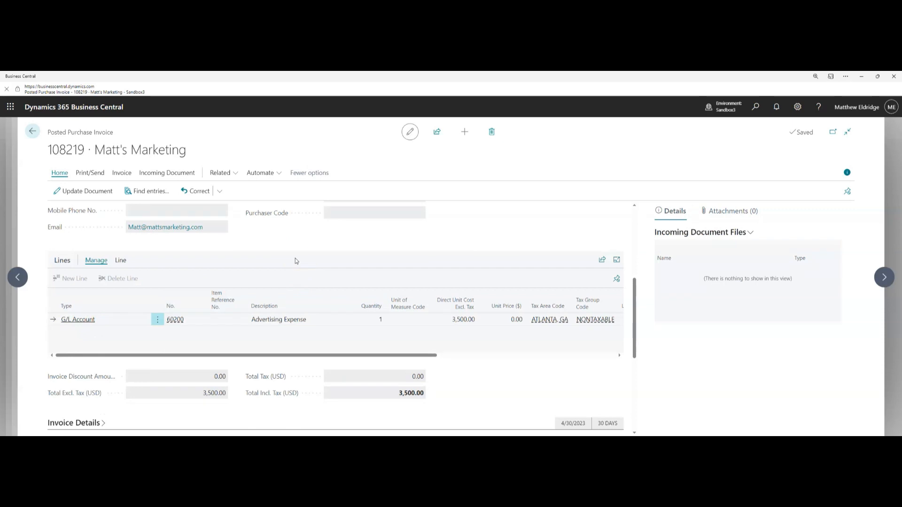
left_click(221, 193)
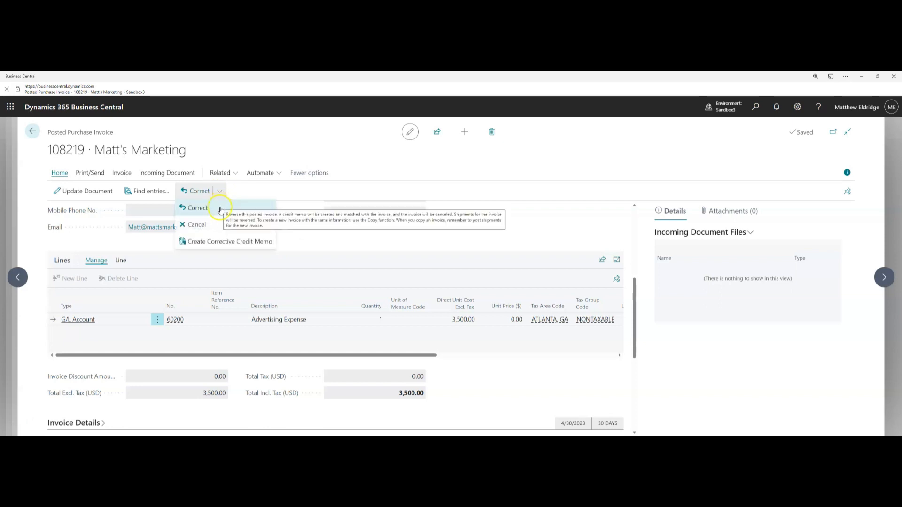
left_click(209, 223)
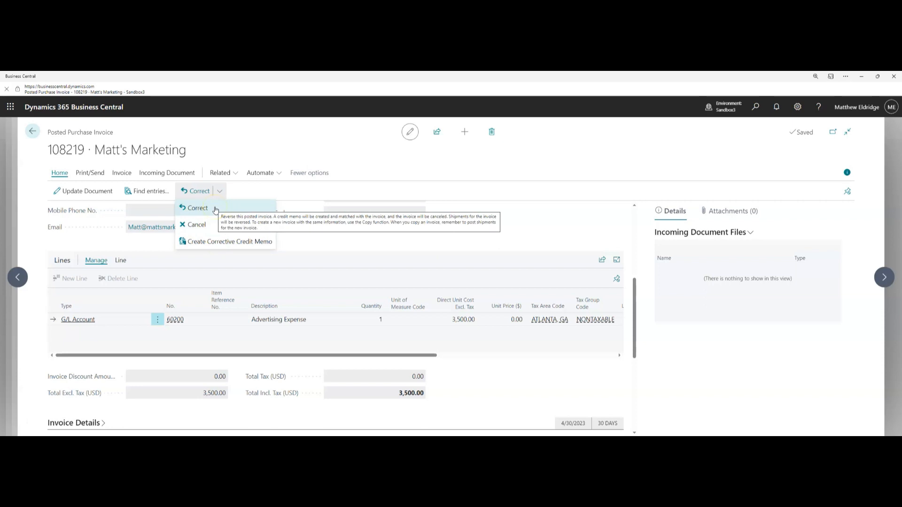
left_click(198, 225)
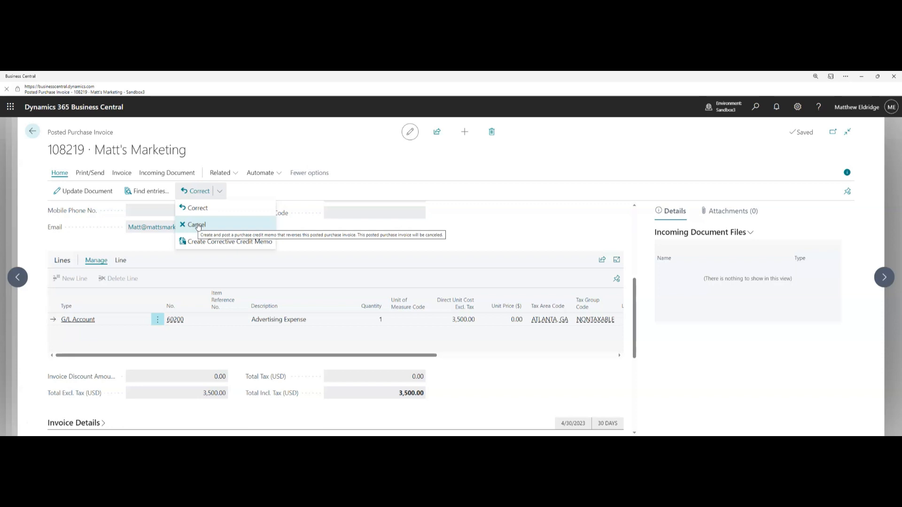
left_click(198, 210)
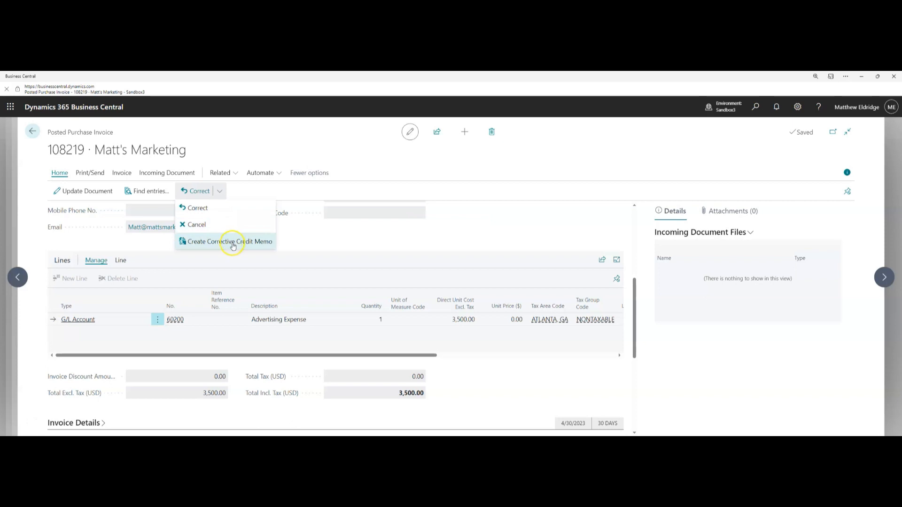
left_click(210, 246)
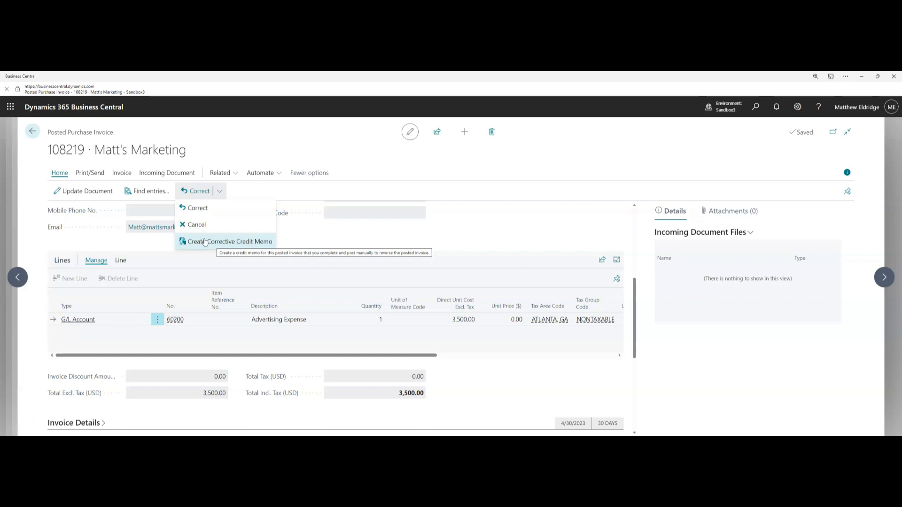
left_click(210, 209)
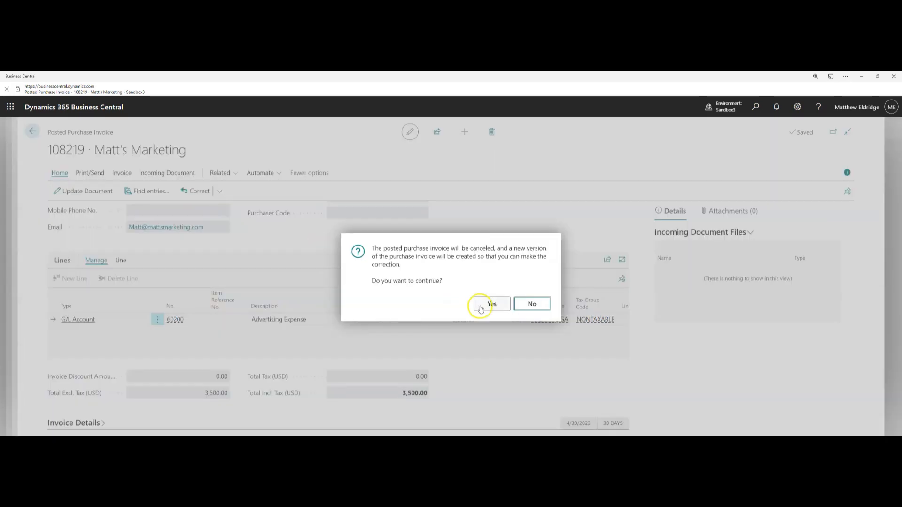
left_click(489, 305)
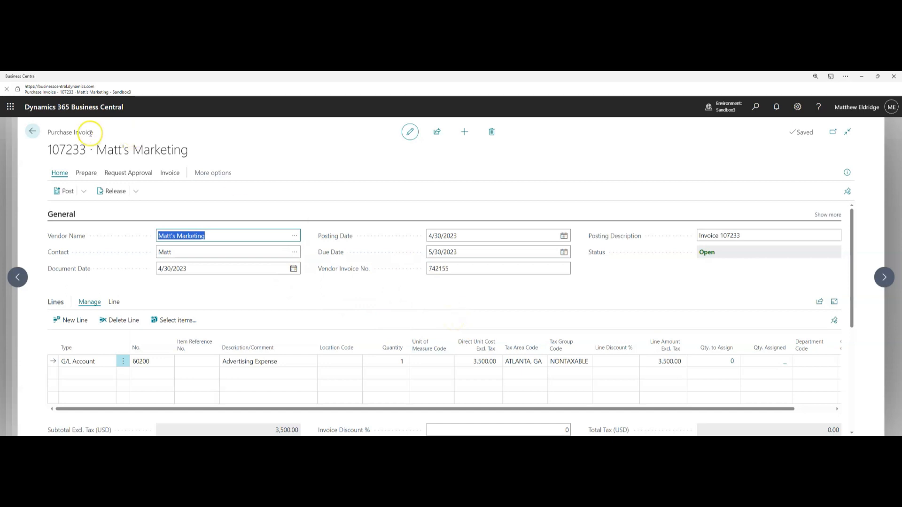
Set the new purchase invoice's Vendor Invoice No. to 742155-1 and the Advertising Expense line's quantity to 2
left_click(454, 268)
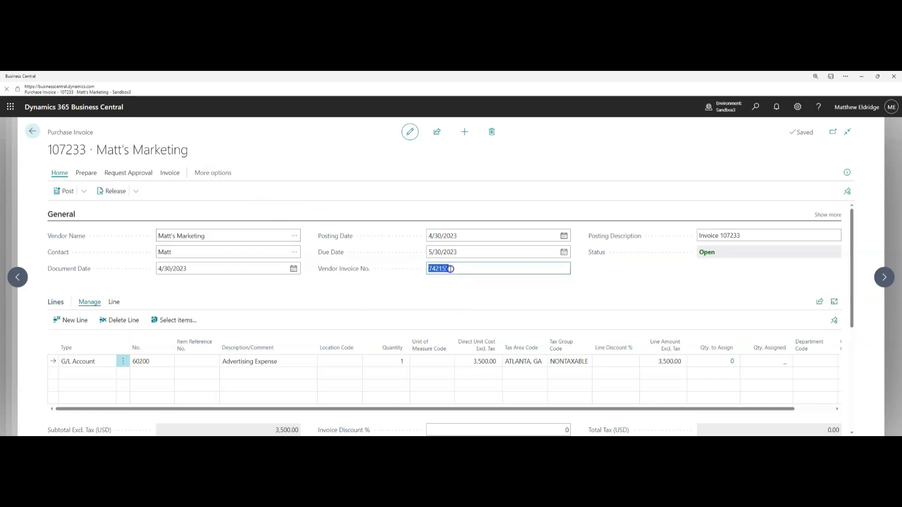
left_click(454, 267)
left_click(461, 269)
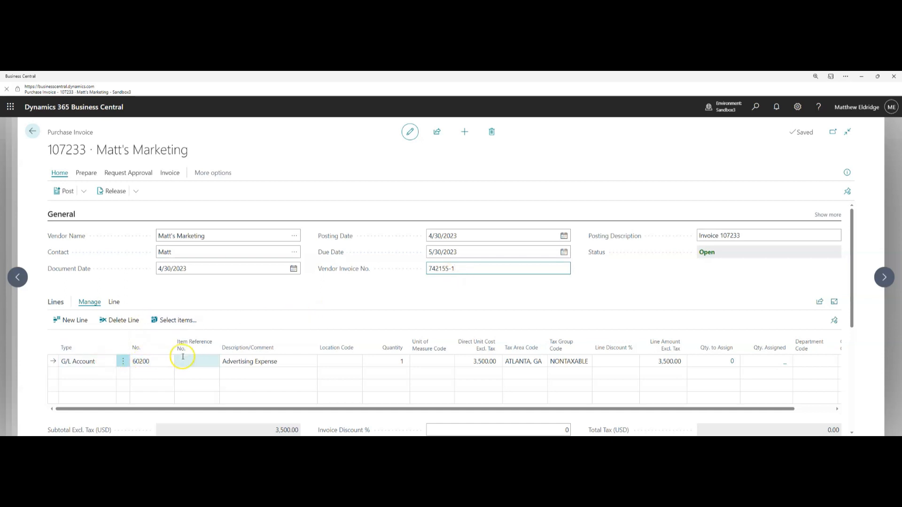
left_click(389, 362)
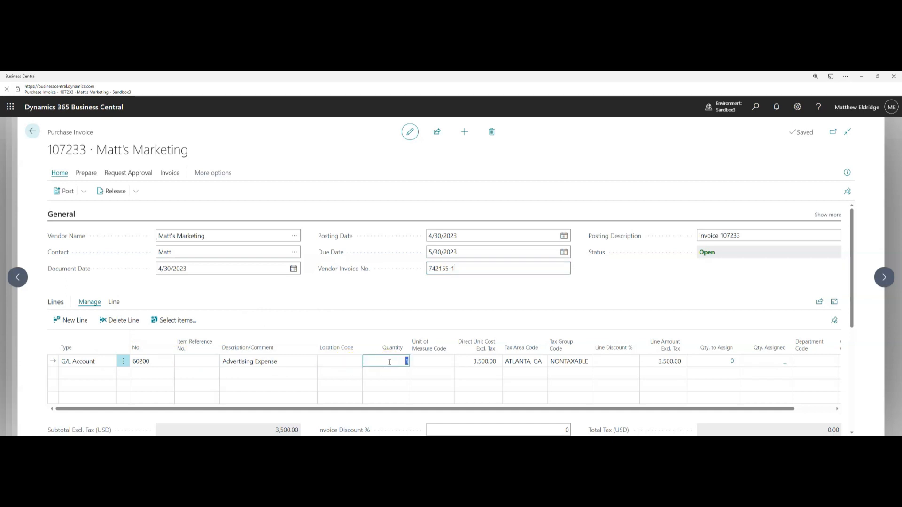
type("2")
key("Tab")
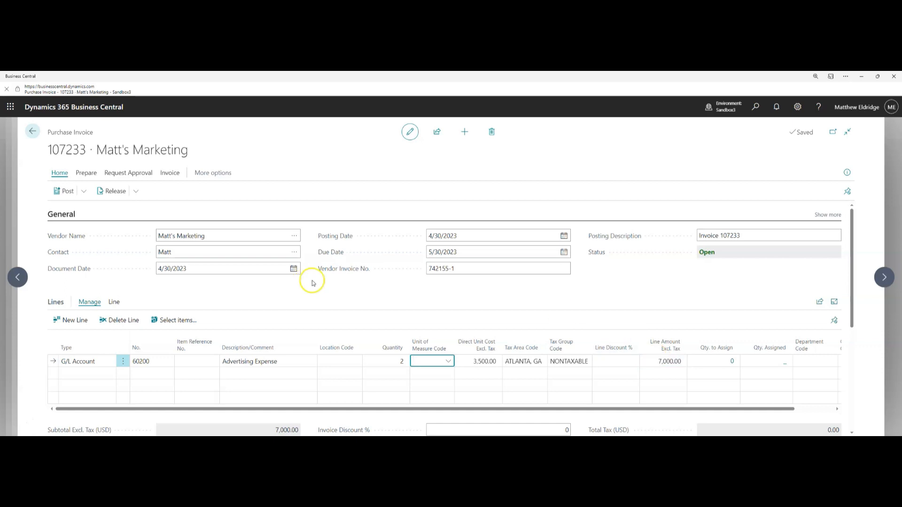
Post purchase invoice 107233 and decline opening the posted invoice
left_click(70, 194)
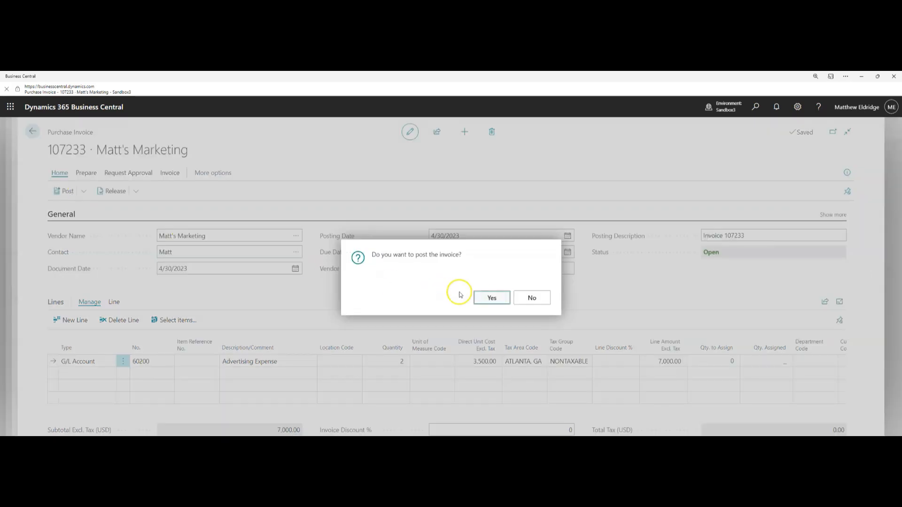
left_click(493, 299)
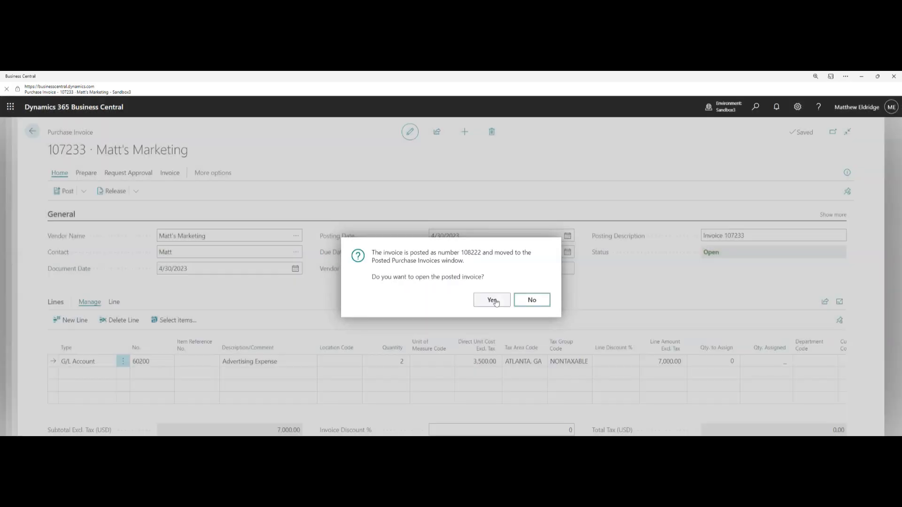
left_click(533, 301)
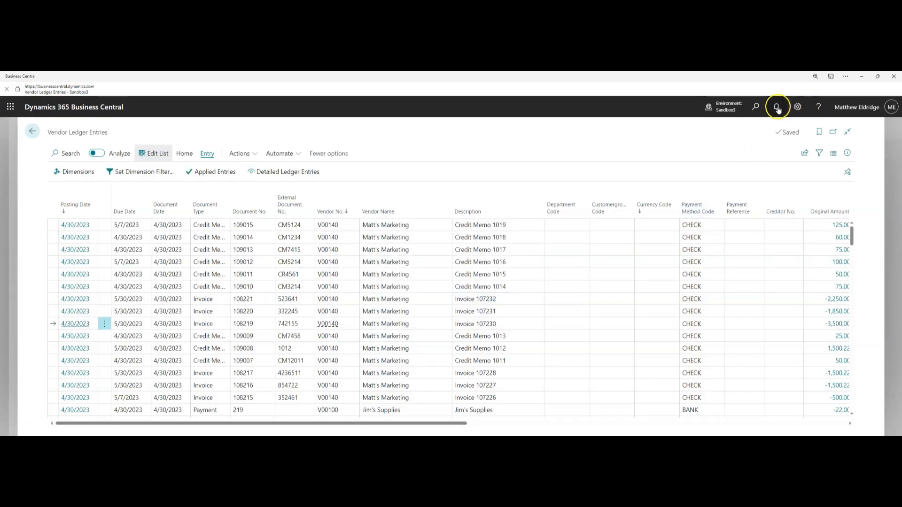
Search for "vendor ledger", reopen Vendor Ledger Entries, and compare original and remaining amounts of invoice 108219, credit memo 109016 and invoice 108222
left_click(757, 107)
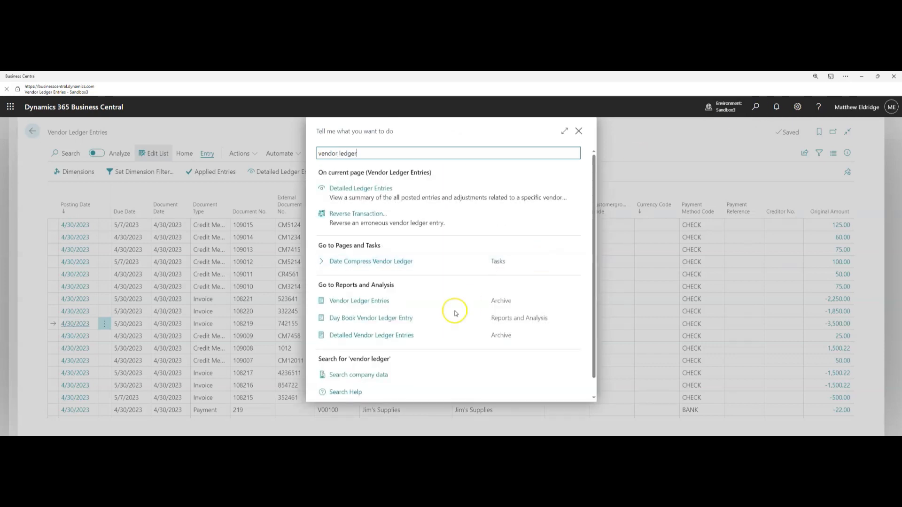
left_click(385, 303)
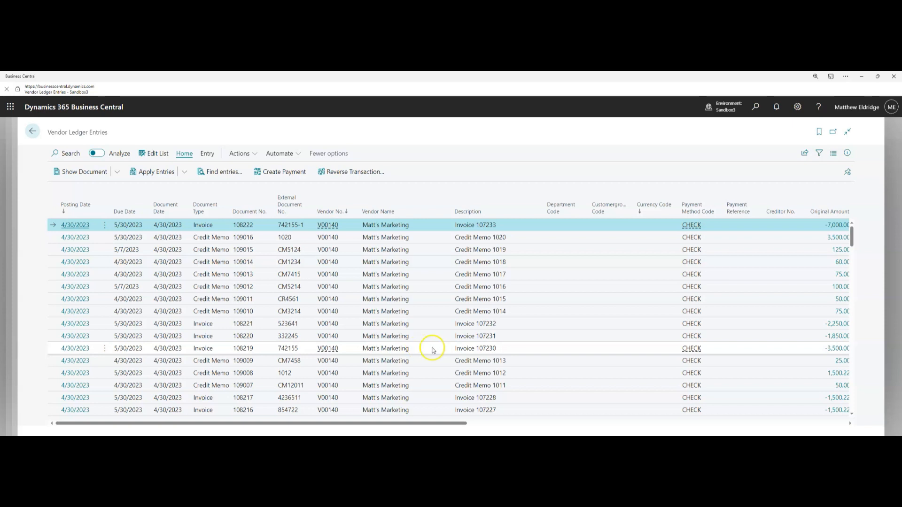
left_click_drag(455, 423, 658, 424)
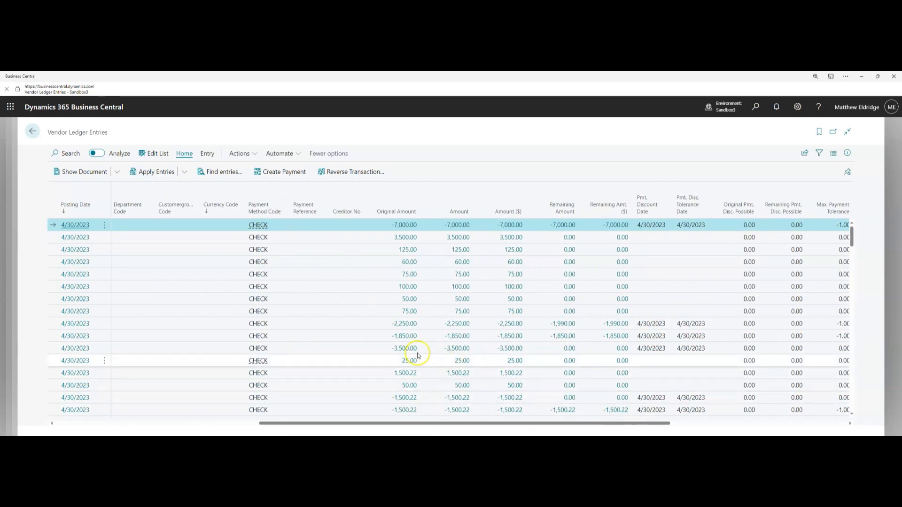
left_click(362, 348)
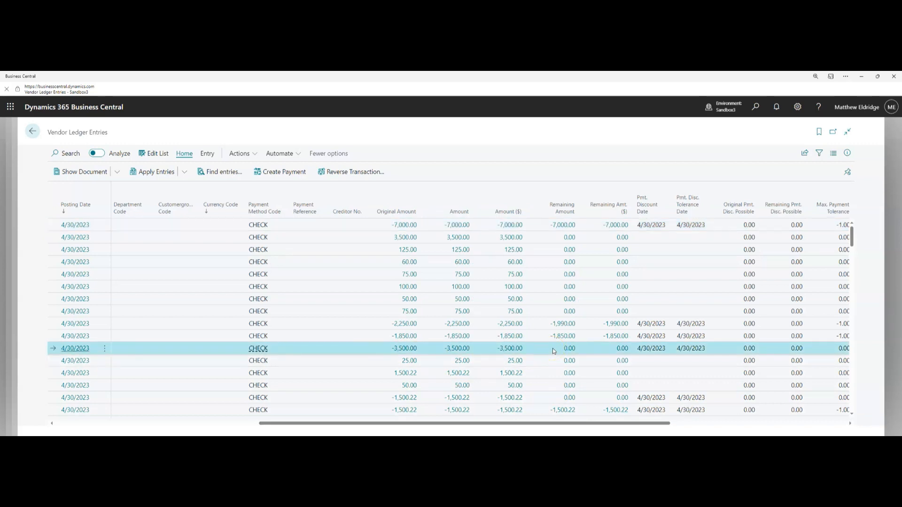
left_click(306, 236)
left_click_drag(413, 422, 455, 429)
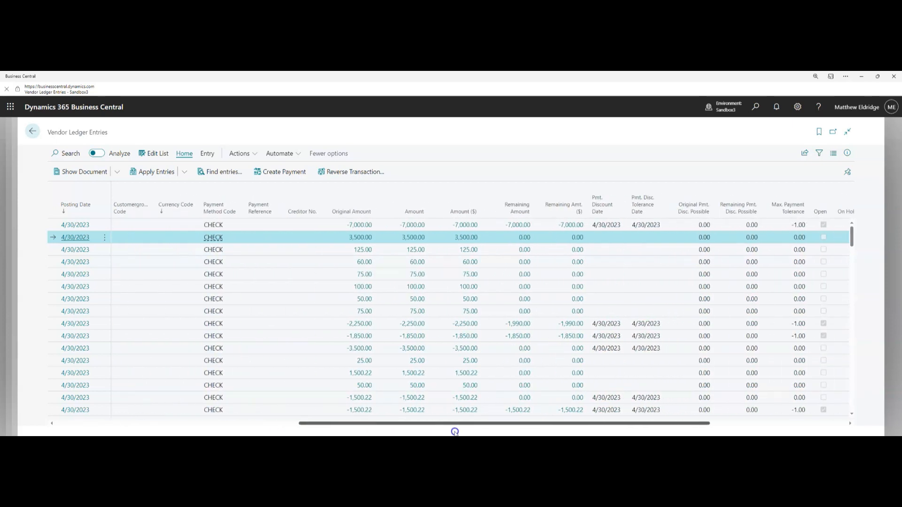
left_click(308, 226)
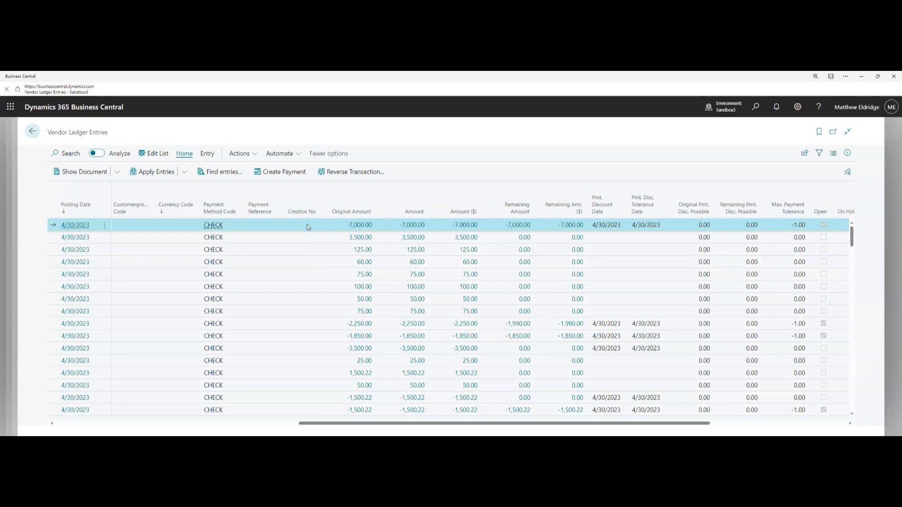
left_click(520, 227)
left_click_drag(416, 423, 228, 424)
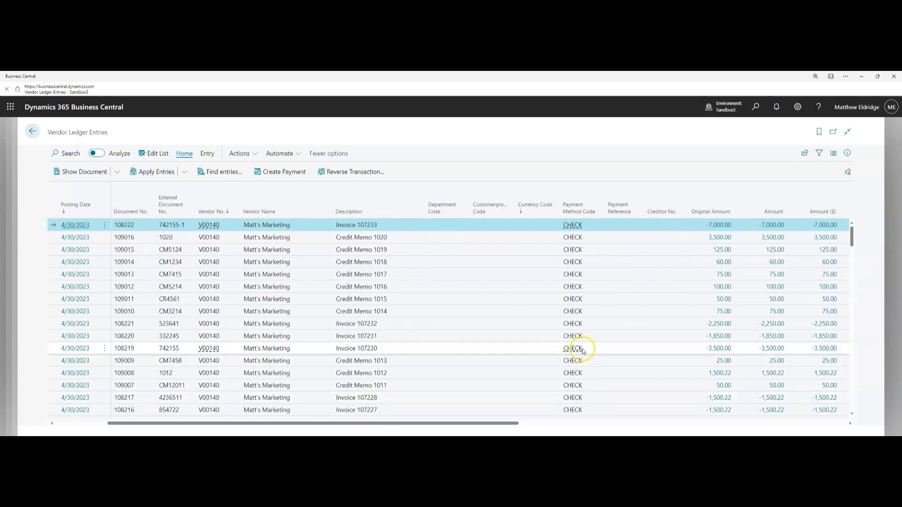
Open posted purchase invoice 108219, check its line and Canceled status, and return to the vendor ledger entries
left_click(446, 346)
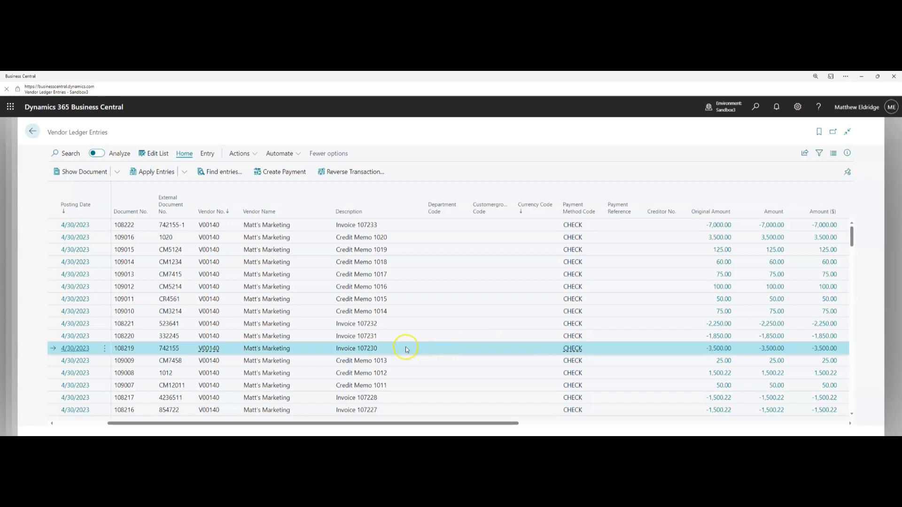
left_click(84, 350)
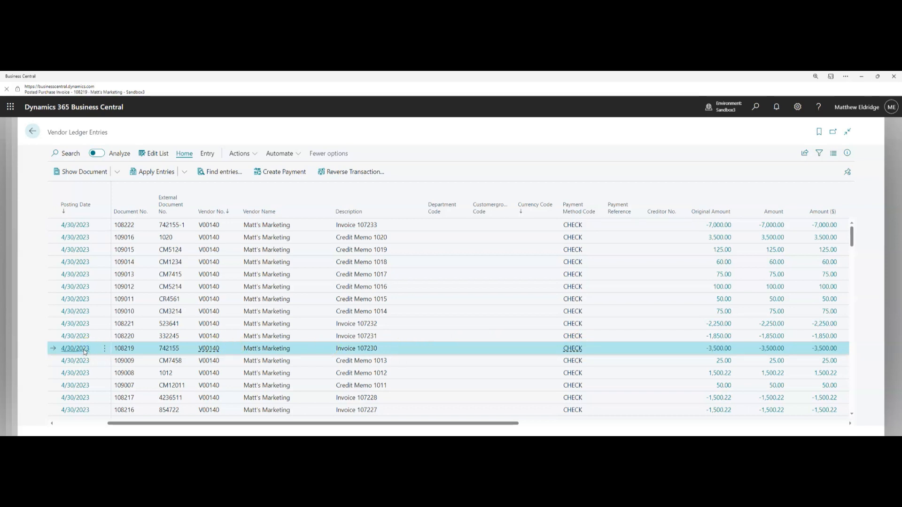
scroll(410, 267, "down", 5)
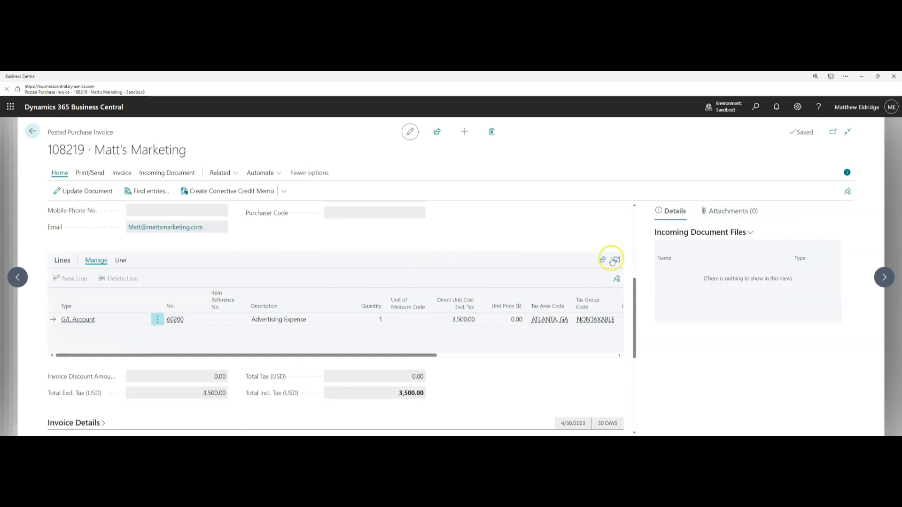
left_click_drag(636, 292, 636, 216)
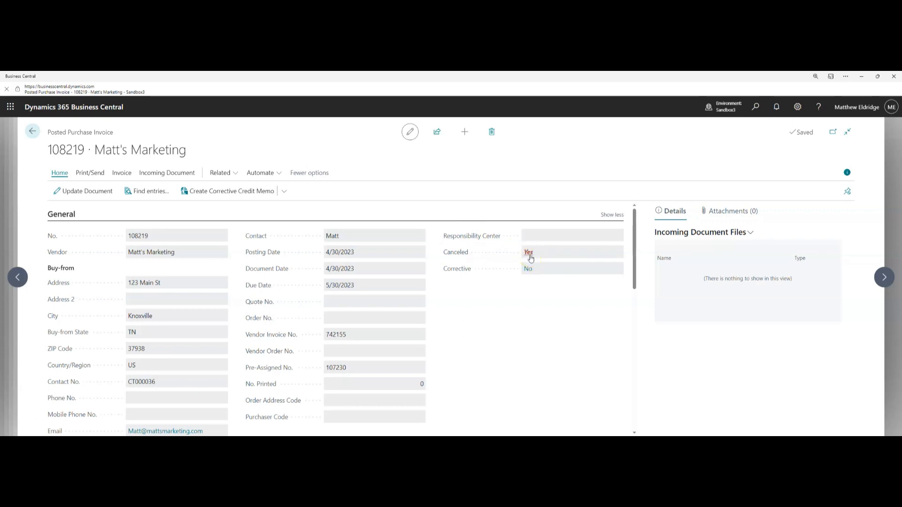
left_click(31, 132)
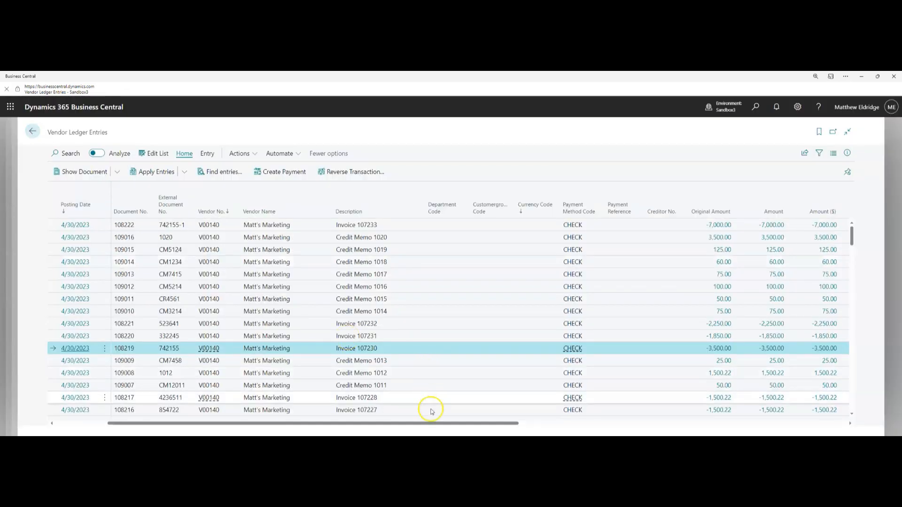
left_click_drag(427, 425, 363, 426)
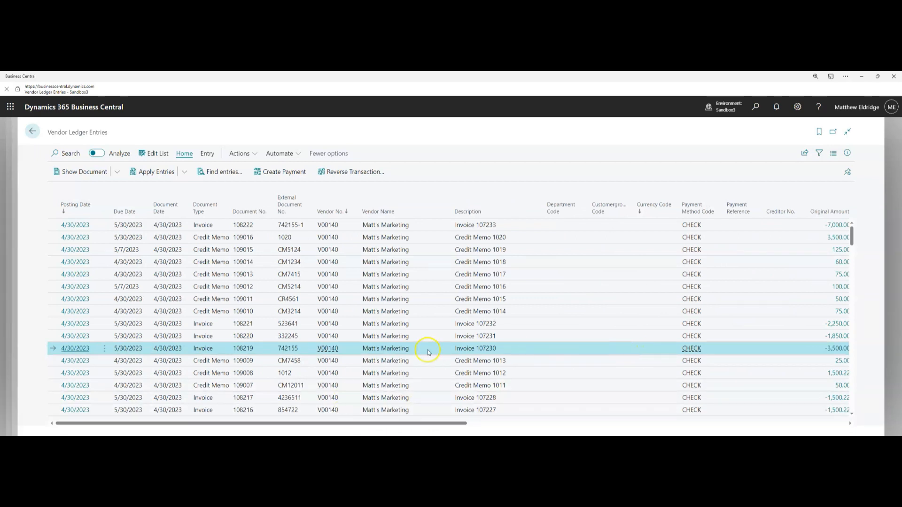
Open posted purchase invoice 108220 and cancel it with a reversing credit memo, declining to open the posted credit memo
left_click(94, 337)
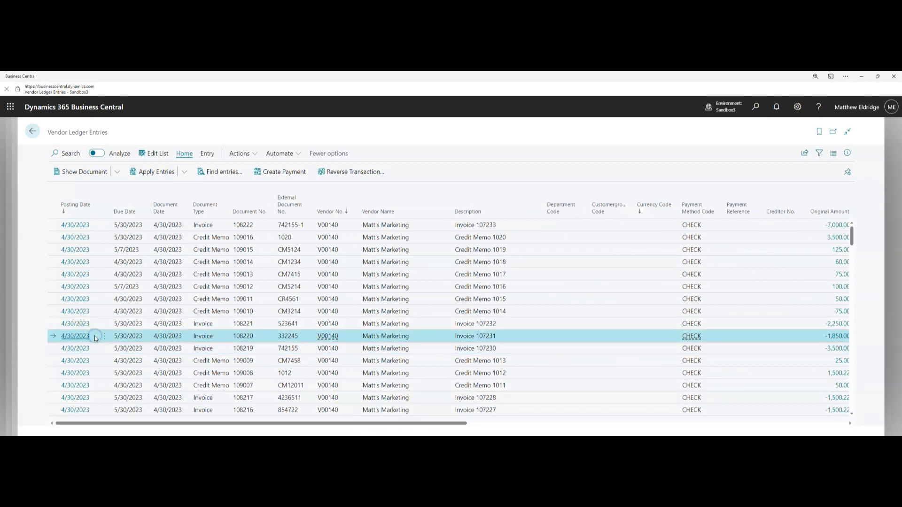
left_click(79, 336)
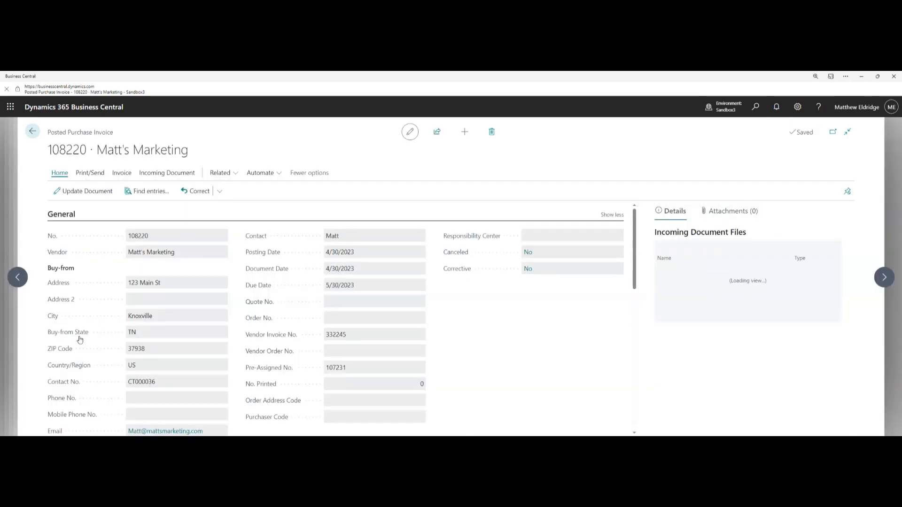
scroll(80, 336, "down", 4)
left_click(219, 192)
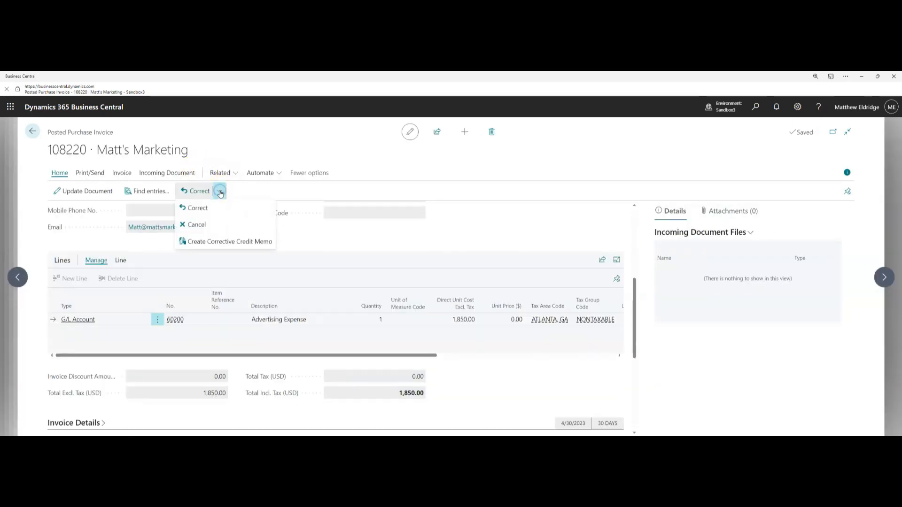
left_click(202, 226)
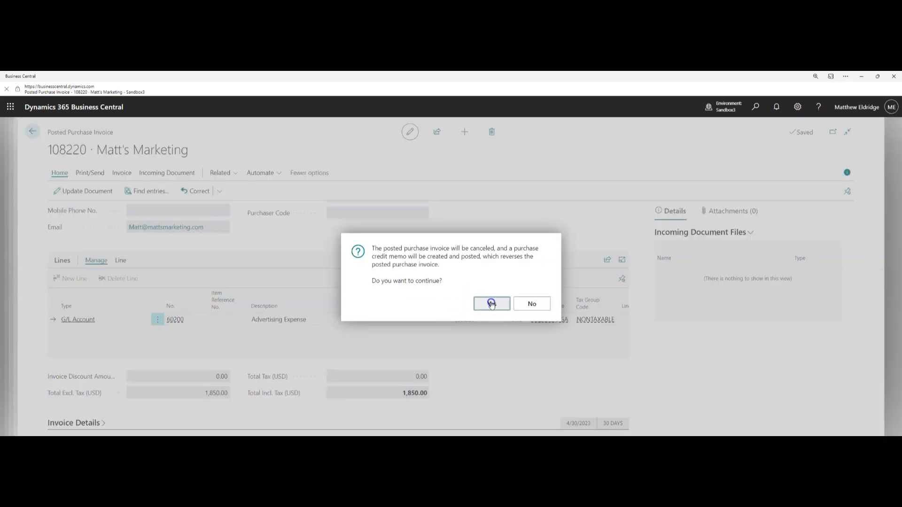
left_click(490, 304)
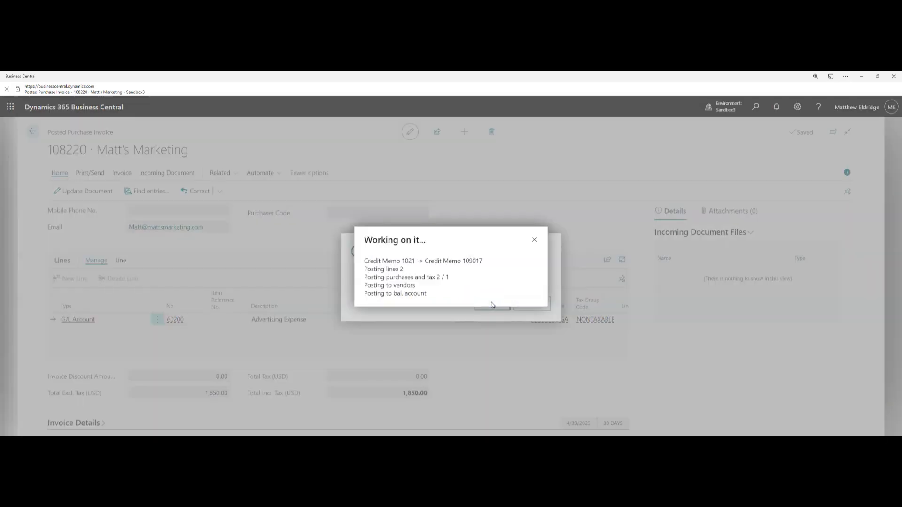
left_click(501, 303)
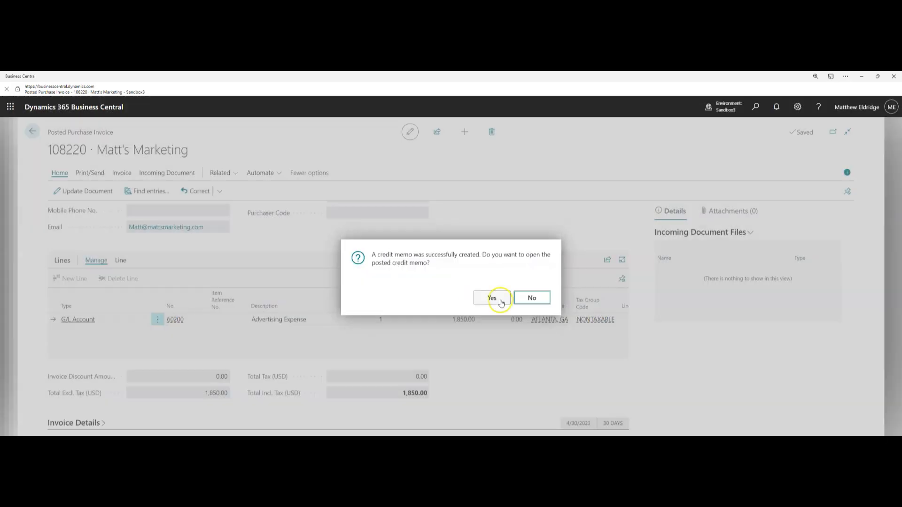
left_click(533, 299)
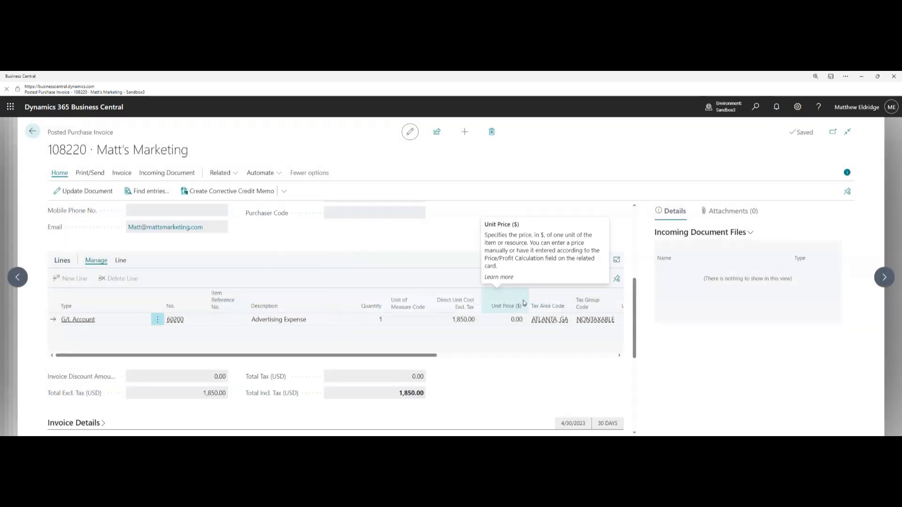
Return to the vendor ledger entries and check the remaining amount of invoice 108220
left_click(32, 133)
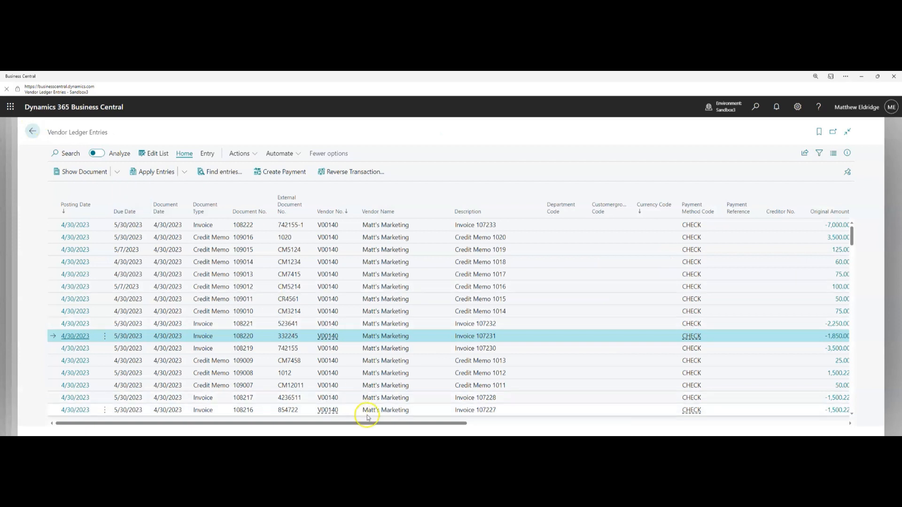
left_click_drag(379, 424, 579, 422)
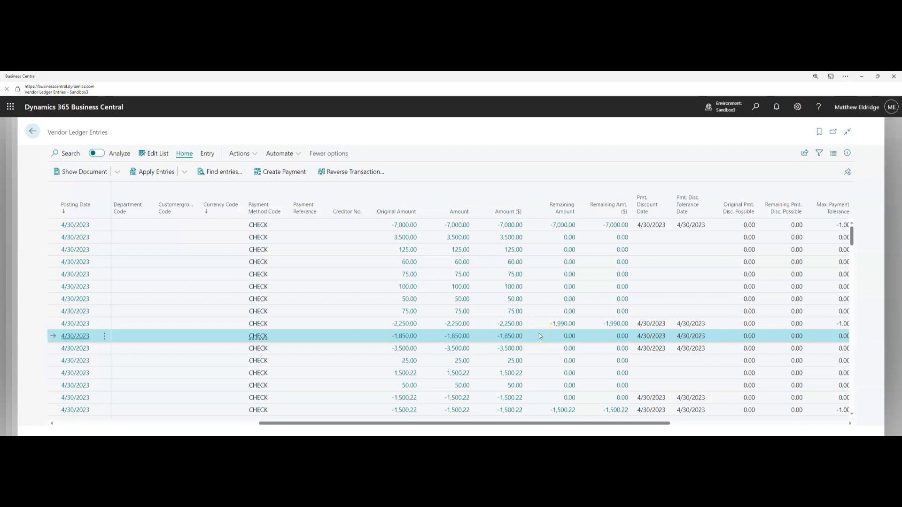
scroll(539, 335, "down", 1)
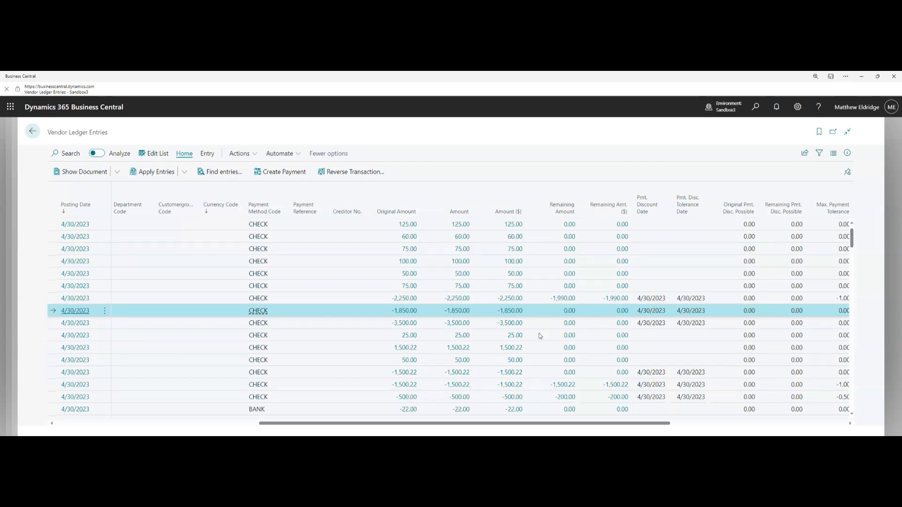
scroll(539, 333, "up", 1)
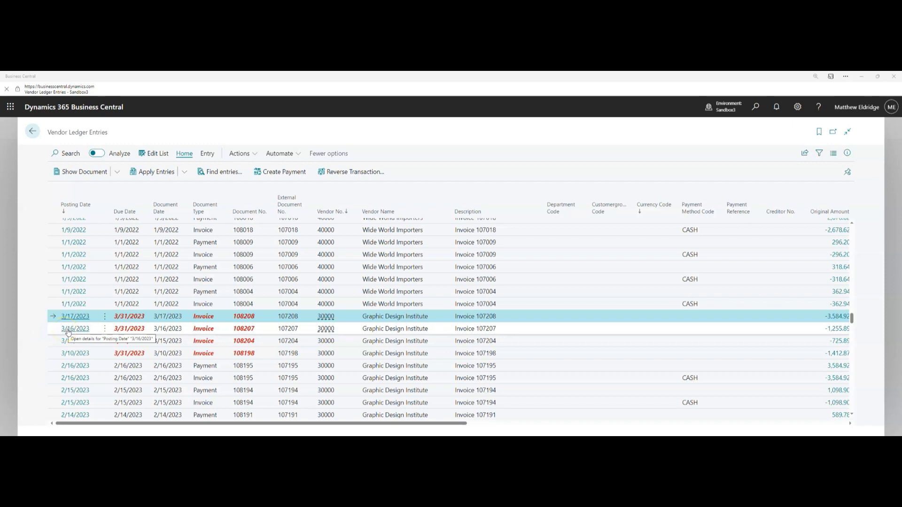
Open Graphic Design Institute's posted purchase invoice 108207 and create a corrective credit memo from it
left_click(71, 329)
left_click(73, 330)
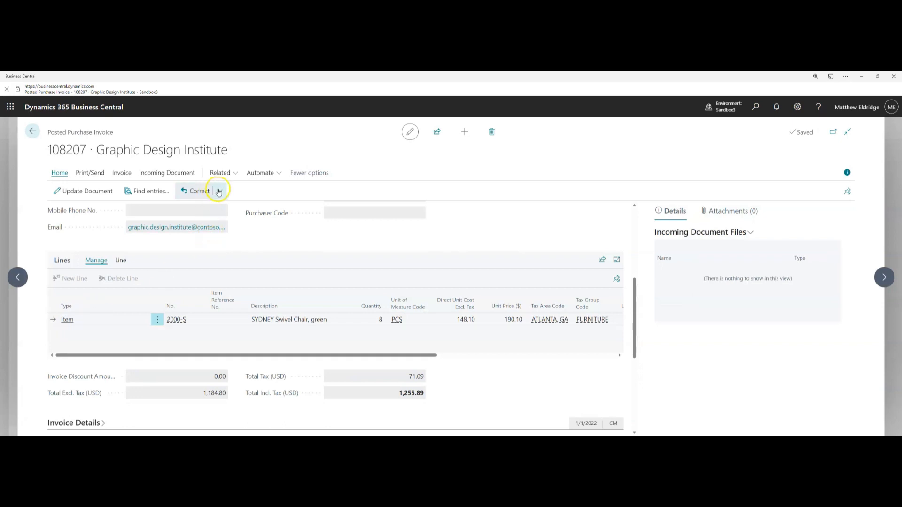
left_click(219, 191)
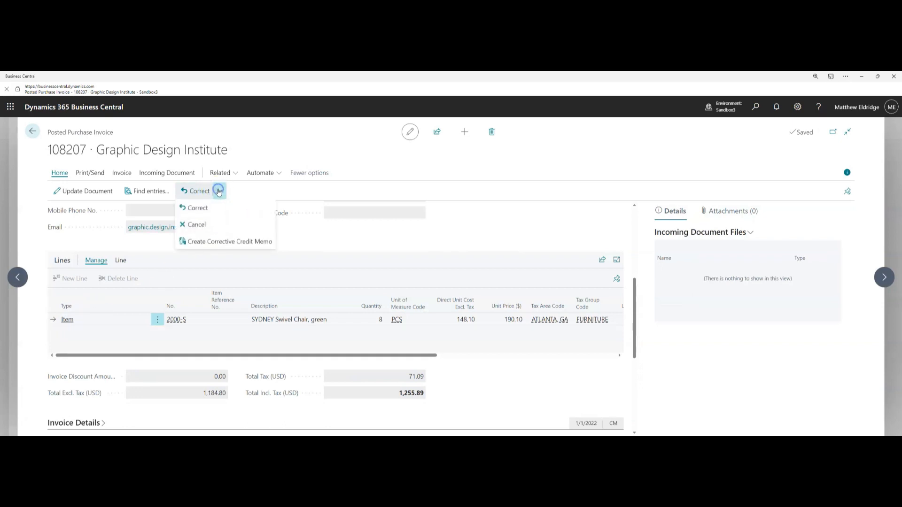
left_click(216, 242)
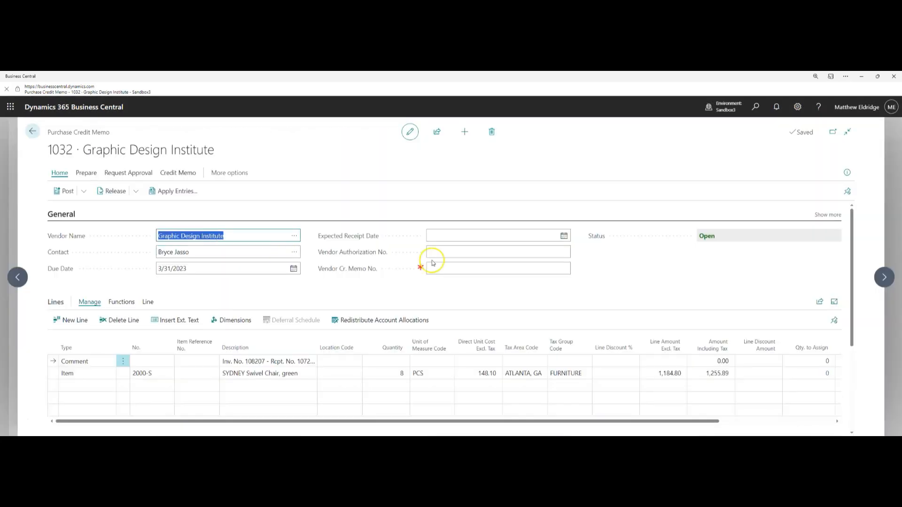
left_click(322, 375)
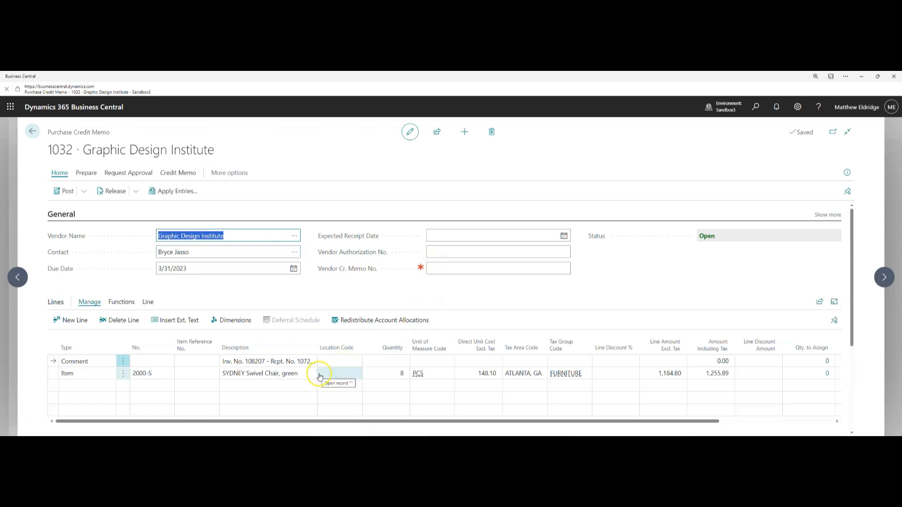
Set the quantity of the SYDNEY Swivel Chair, green line to 4 on the corrective credit memo
left_click(310, 375)
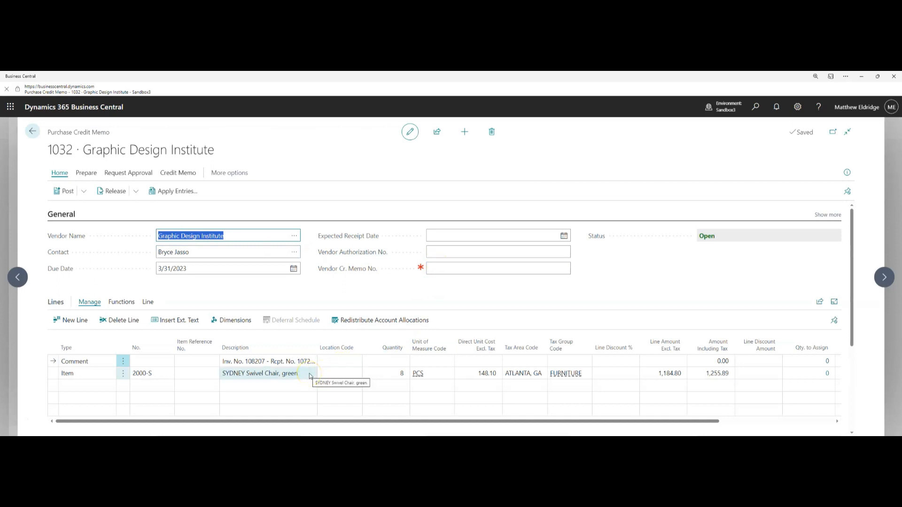
left_click(394, 375)
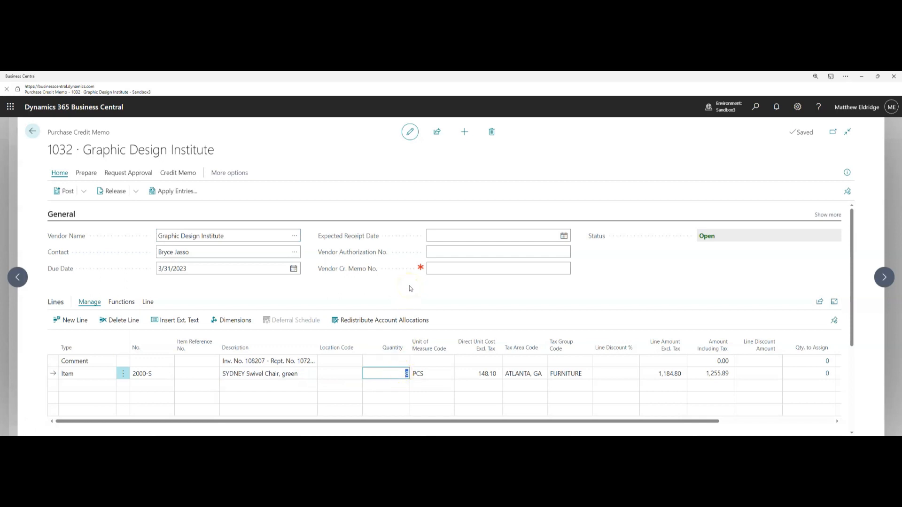
left_click(403, 374)
type("4")
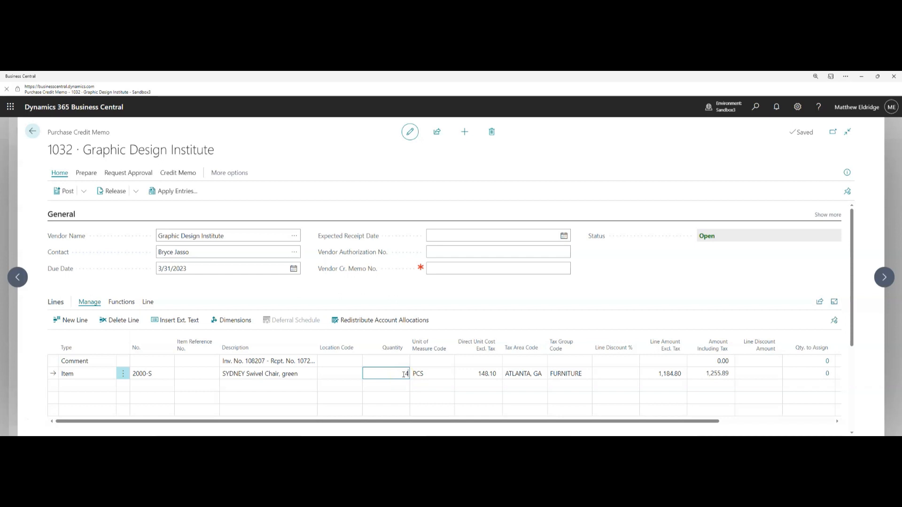
key("Tab")
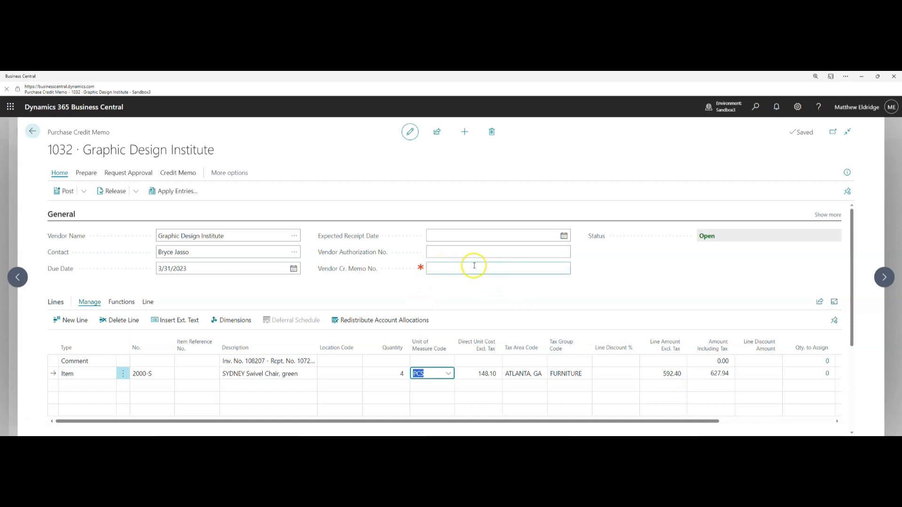
Enter CM321 as the vendor credit memo number and post the credit memo, declining to open the posted document
left_click(472, 269)
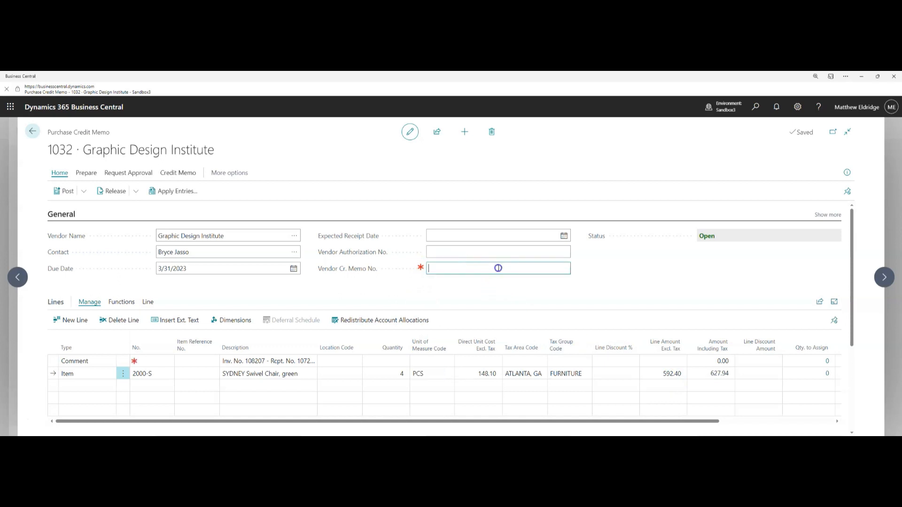
type("cM321")
left_click(488, 254)
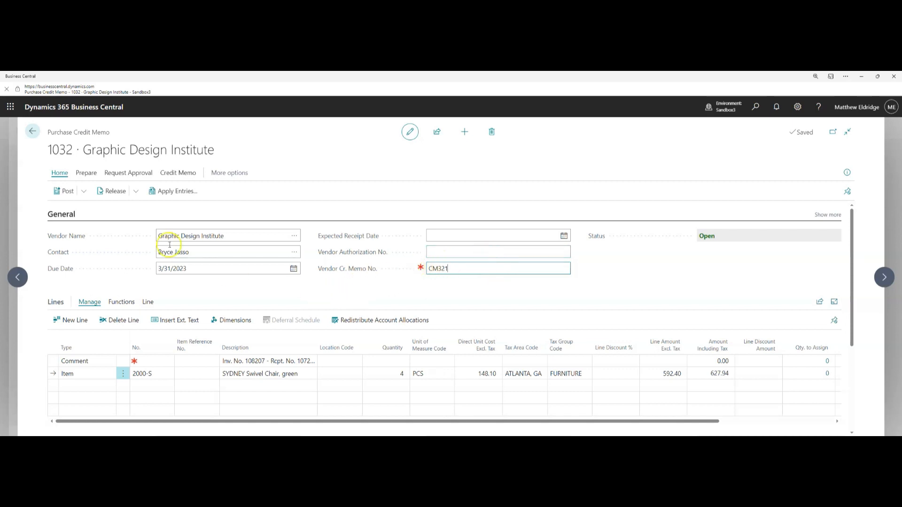
left_click(70, 191)
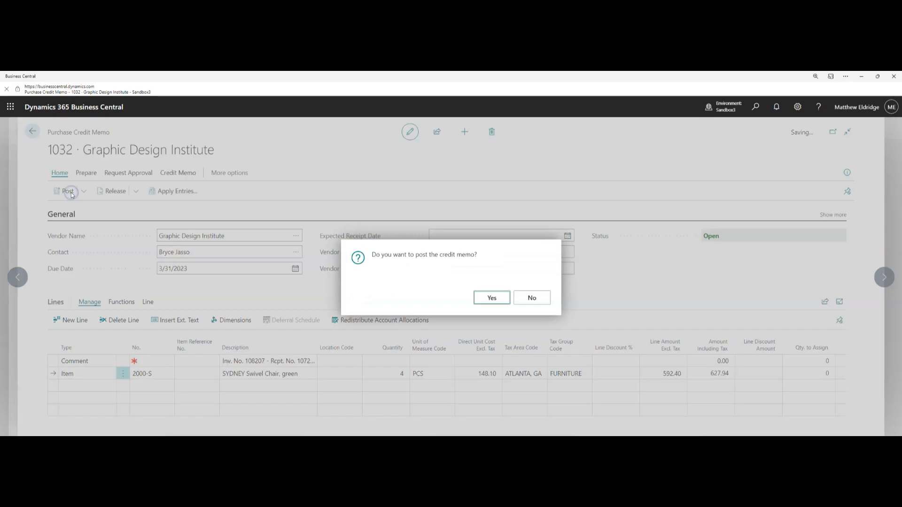
left_click(484, 298)
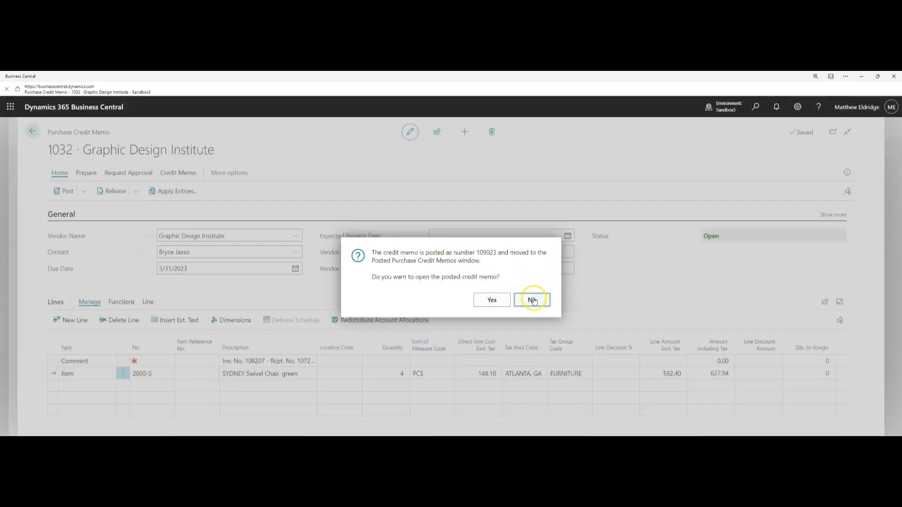
left_click(532, 301)
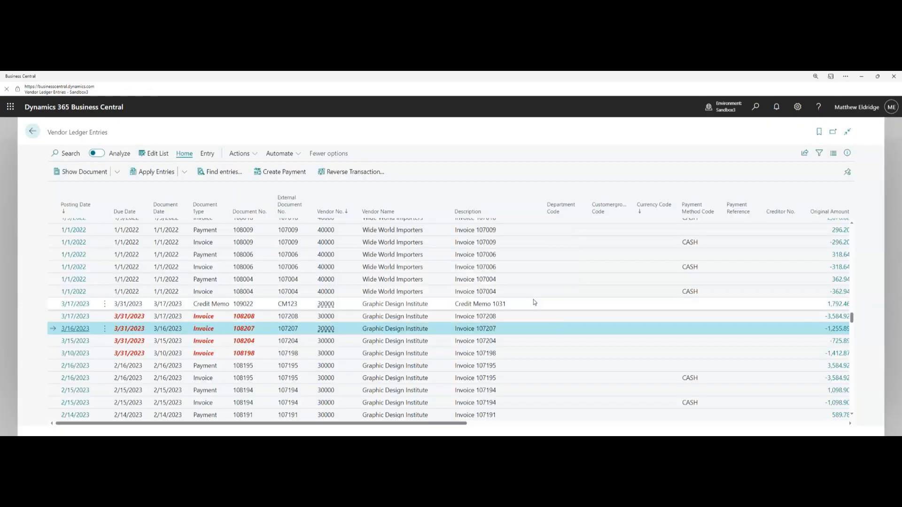
Check the remaining amount of Graphic Design Institute's invoice 108207 in the vendor ledger entries
left_click_drag(310, 424, 568, 423)
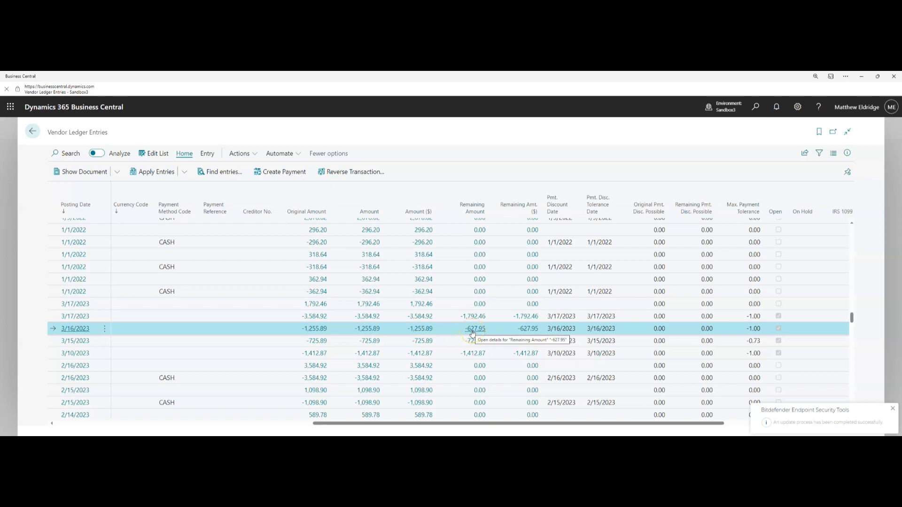
left_click(308, 420)
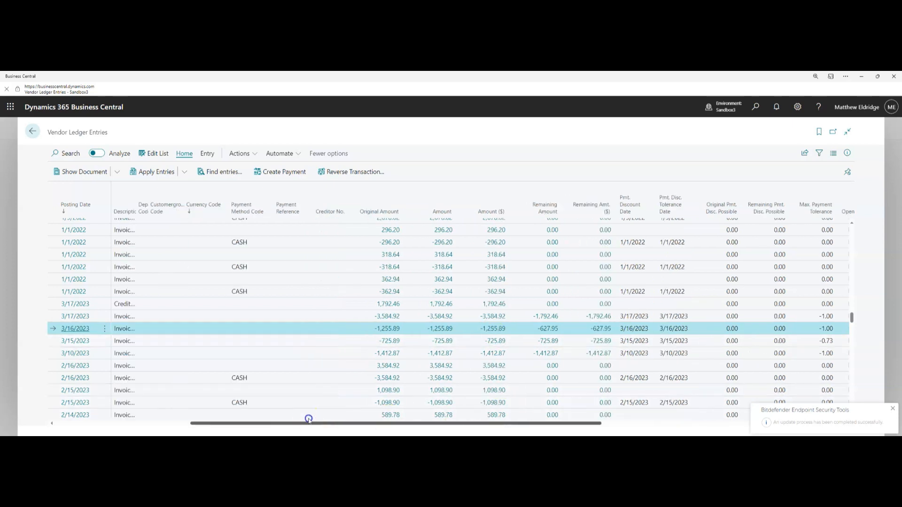
left_click_drag(309, 419, 228, 419)
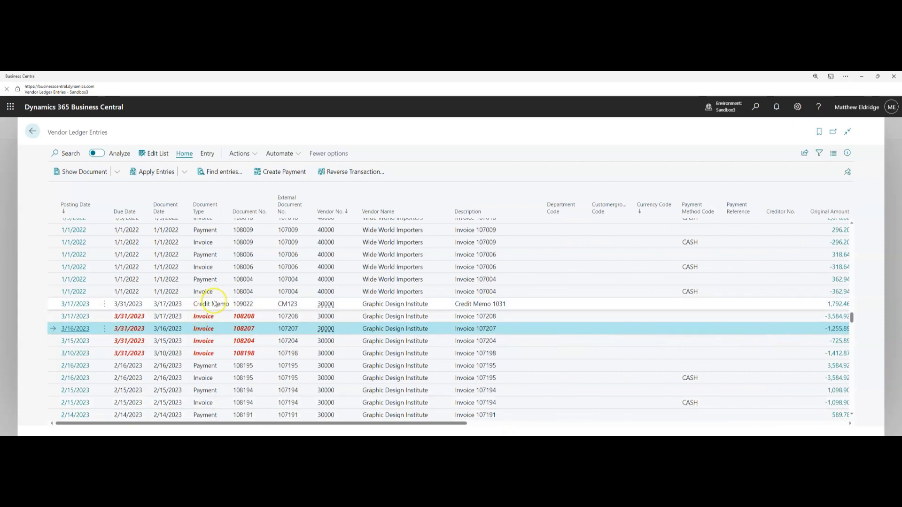